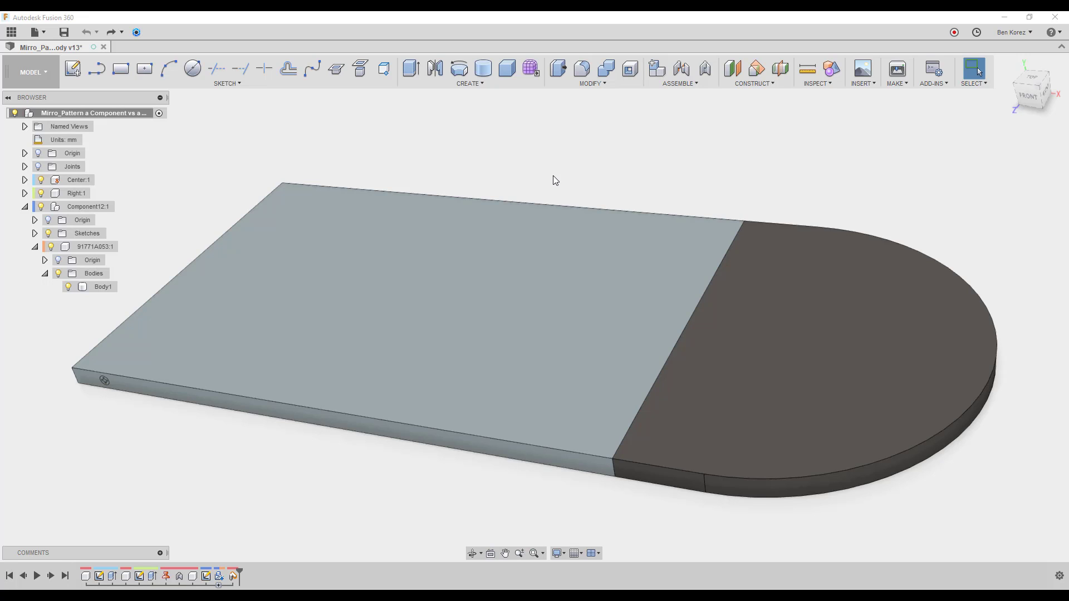
click(553, 176)
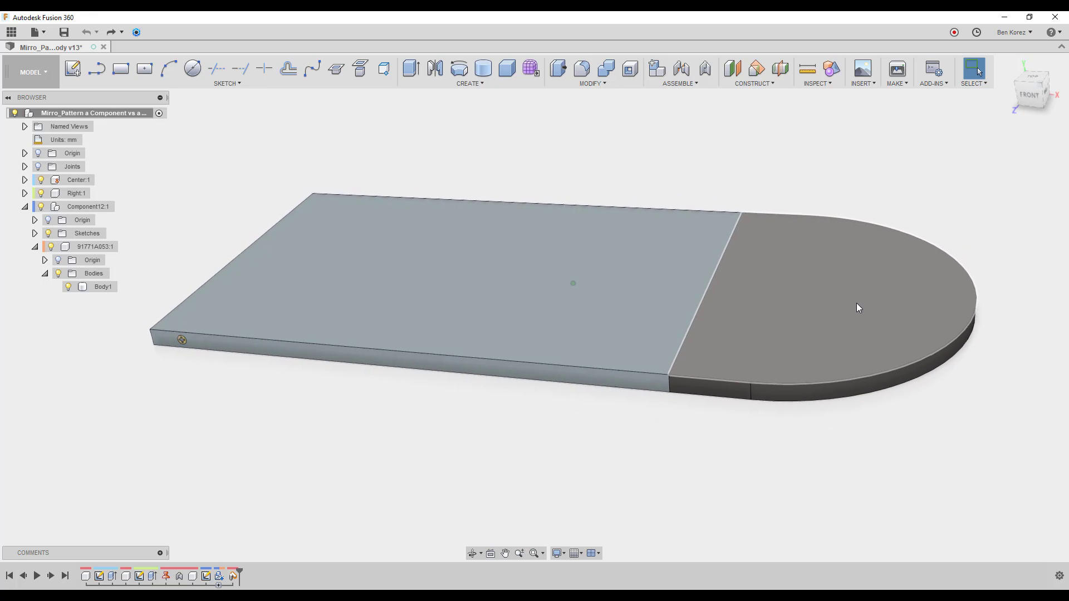
drag(856, 303, 837, 278)
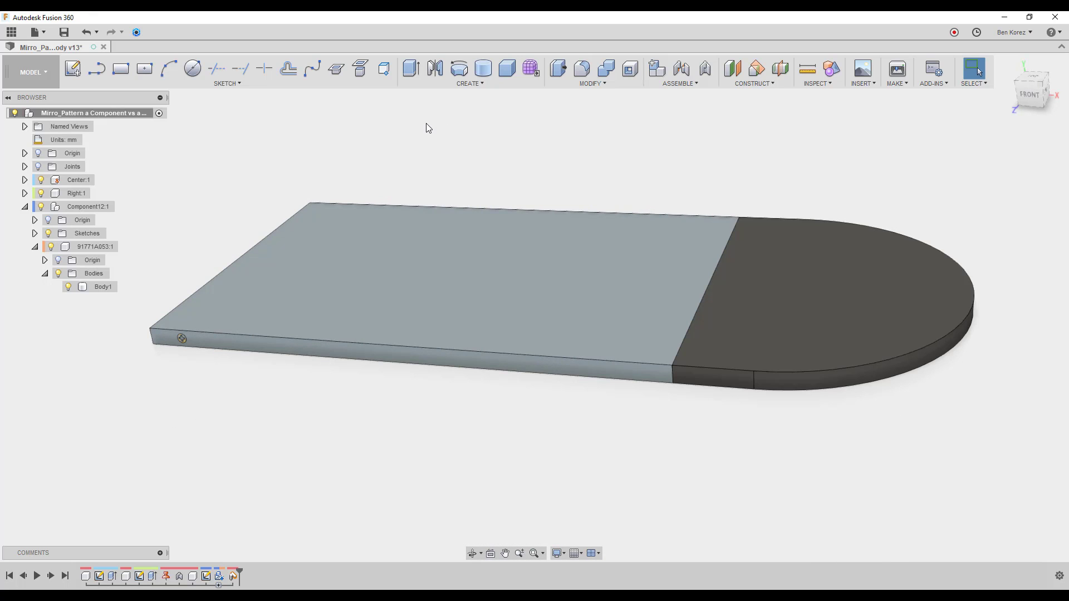
scroll(426, 123, up, 1)
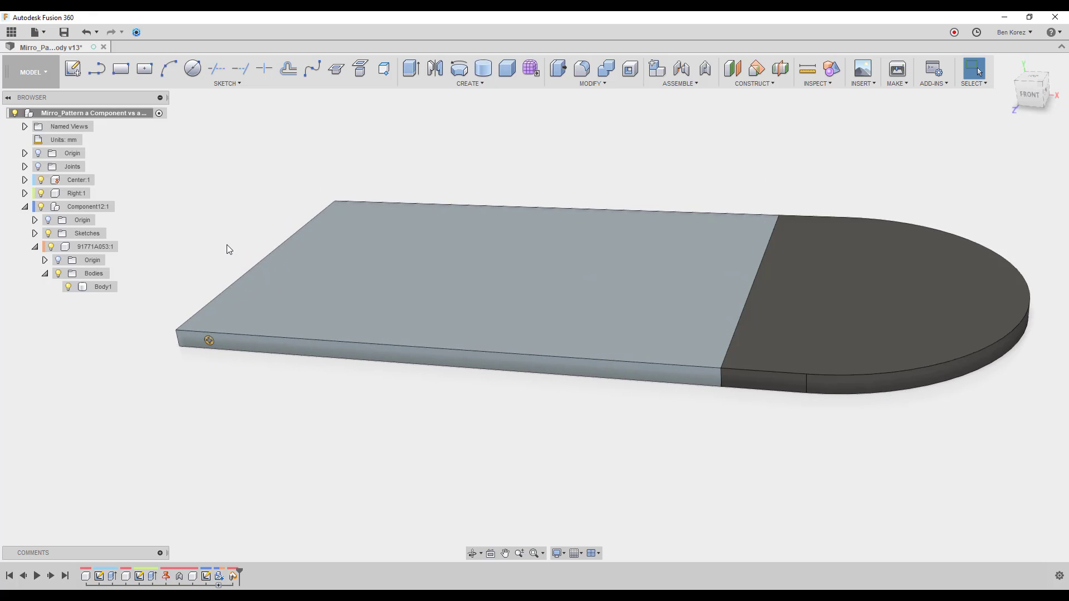
scroll(586, 116, up, 2)
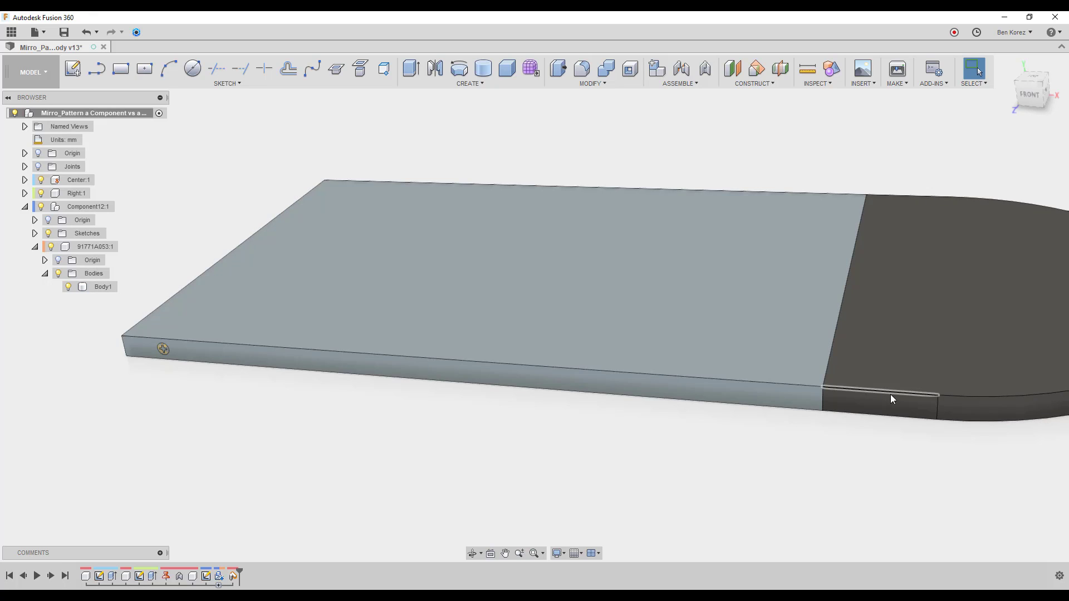
scroll(982, 392, down, 1)
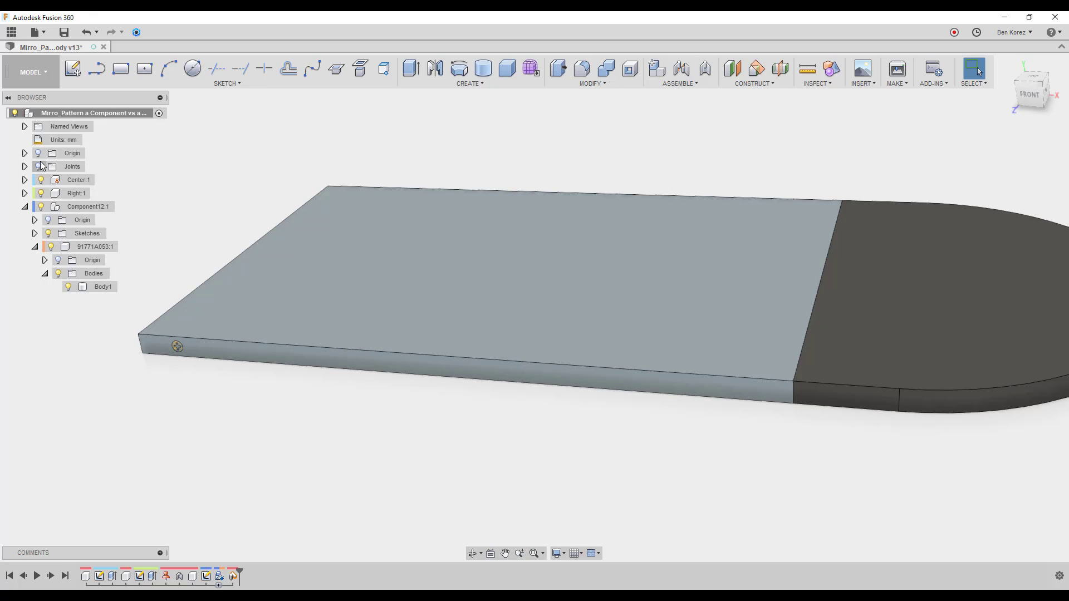
- Collapse Component12 and highlight the Center and Right components one after the other to see which part of the plate each covers
click(69, 178)
click(25, 207)
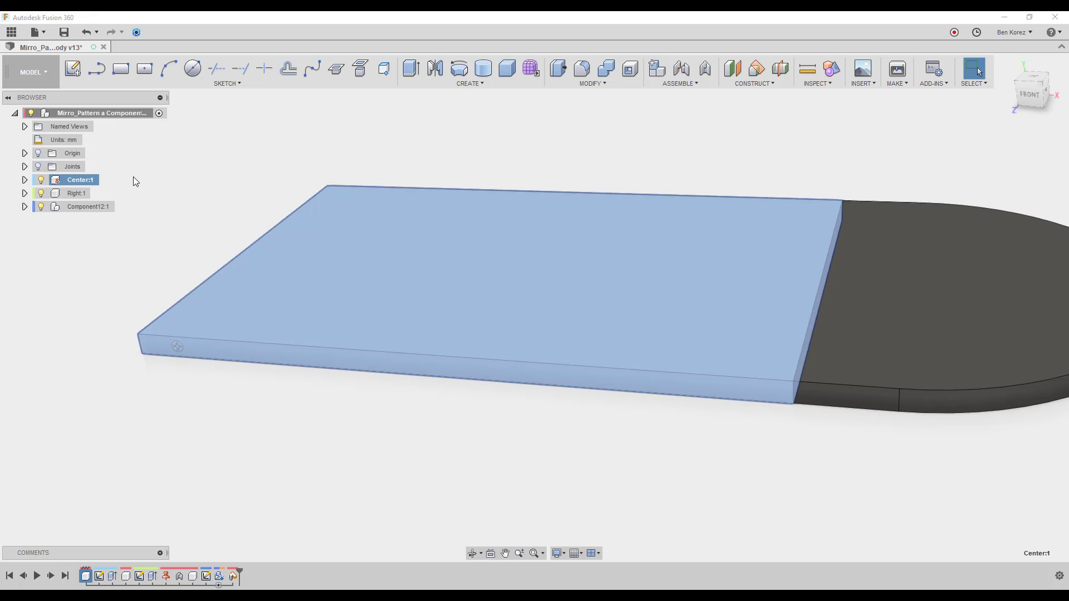
click(133, 177)
click(81, 181)
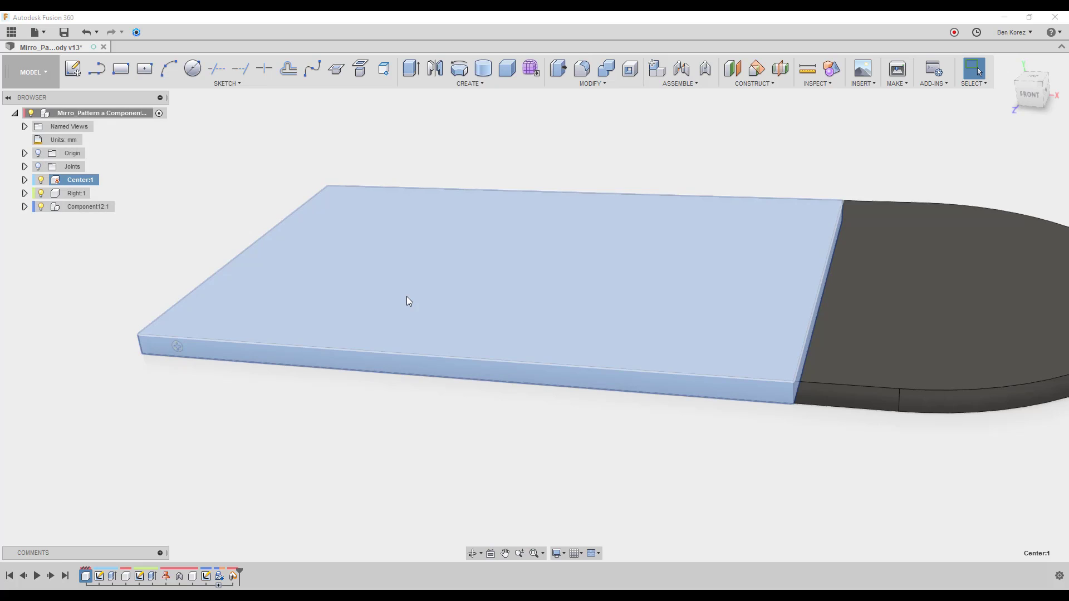
shift+middle_drag(401, 288, 343, 259)
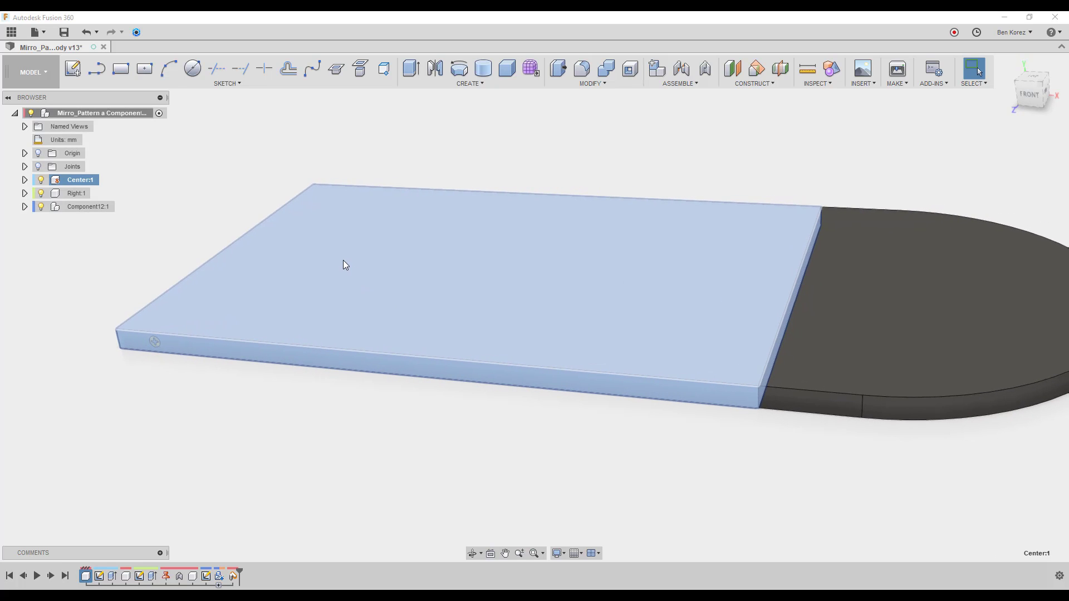
click(189, 211)
click(72, 193)
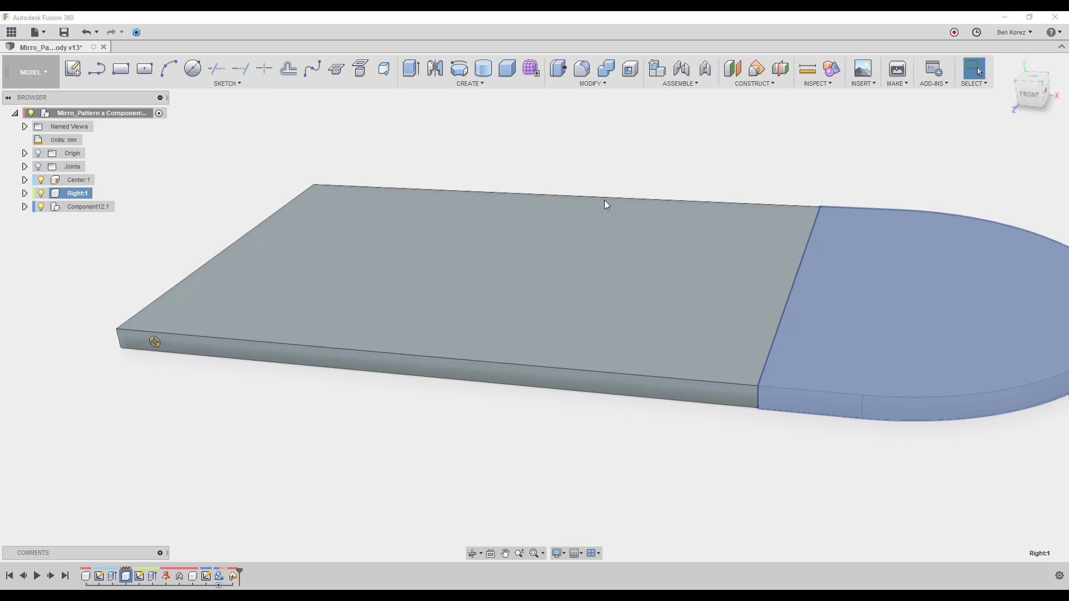
- Rename Component12 as Screws
click(88, 207)
double_click(78, 208)
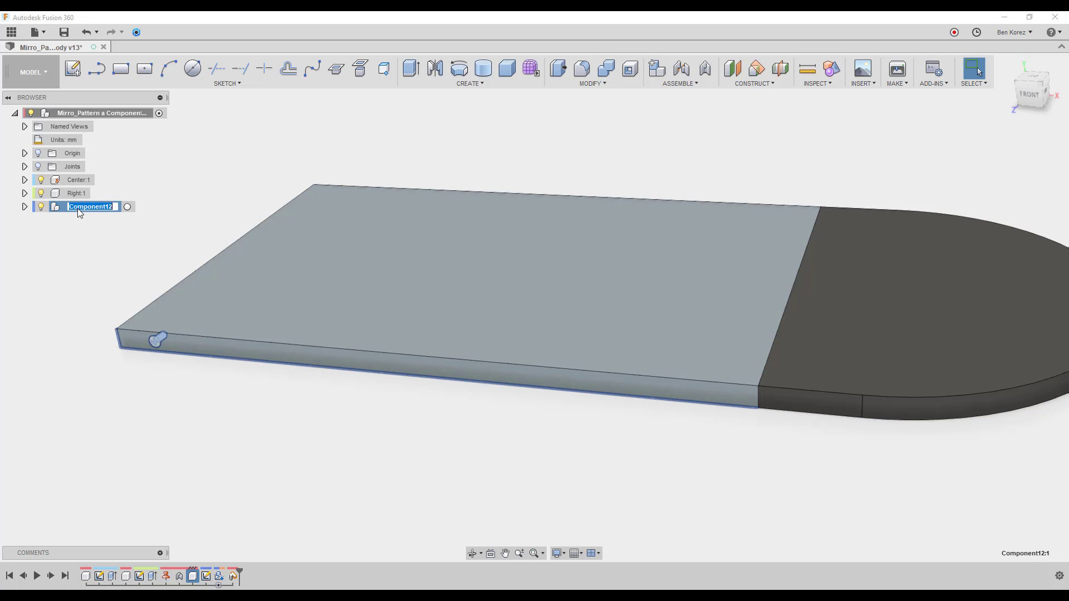
text(Screw)
key(Return)
double_click(78, 208)
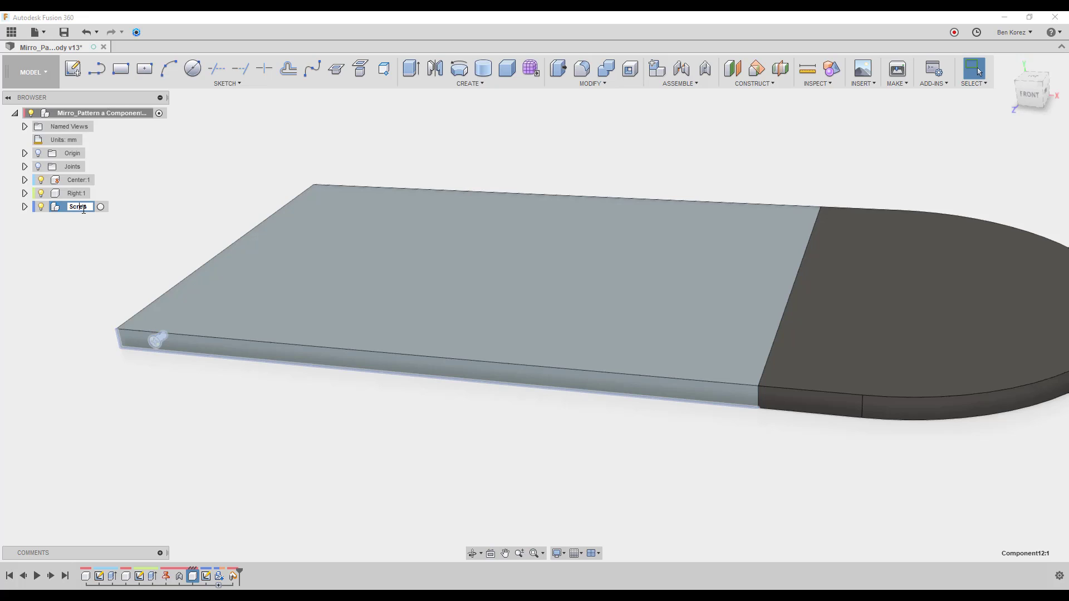
text(we)
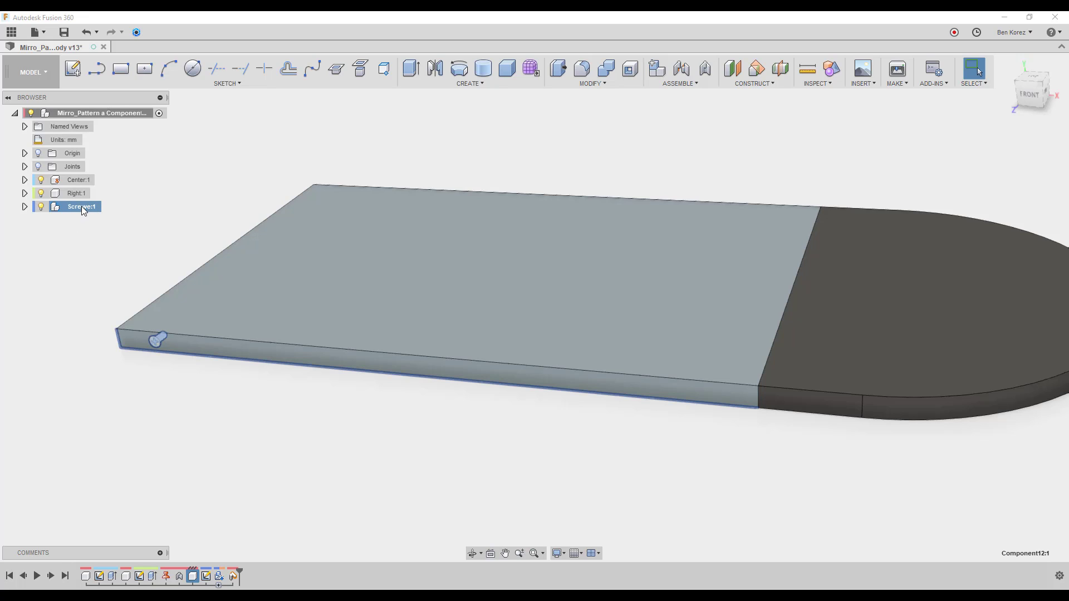
double_click(95, 208)
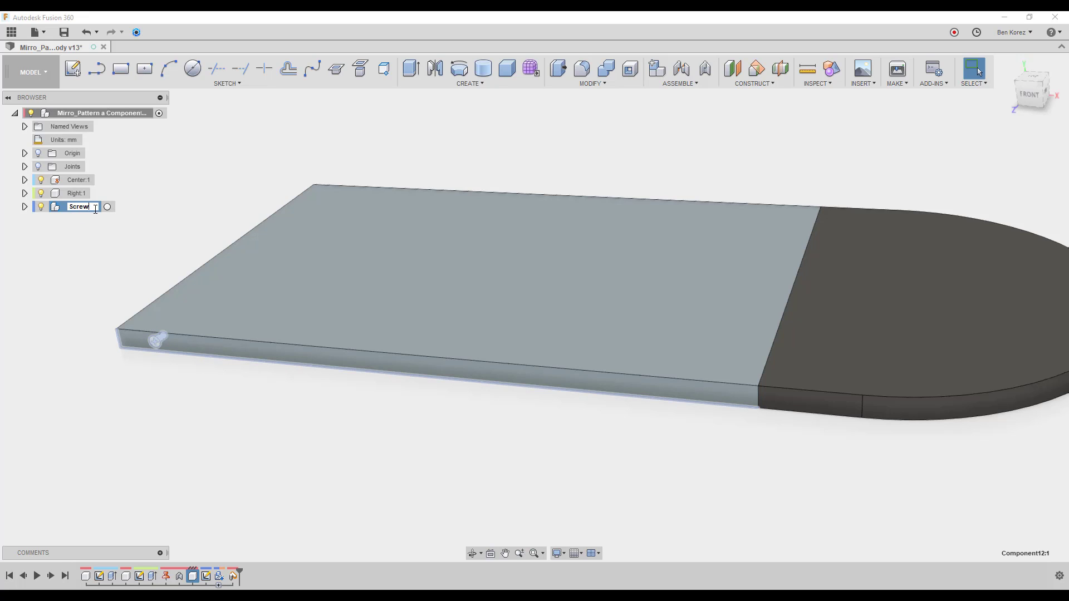
text(s)
key(Return)
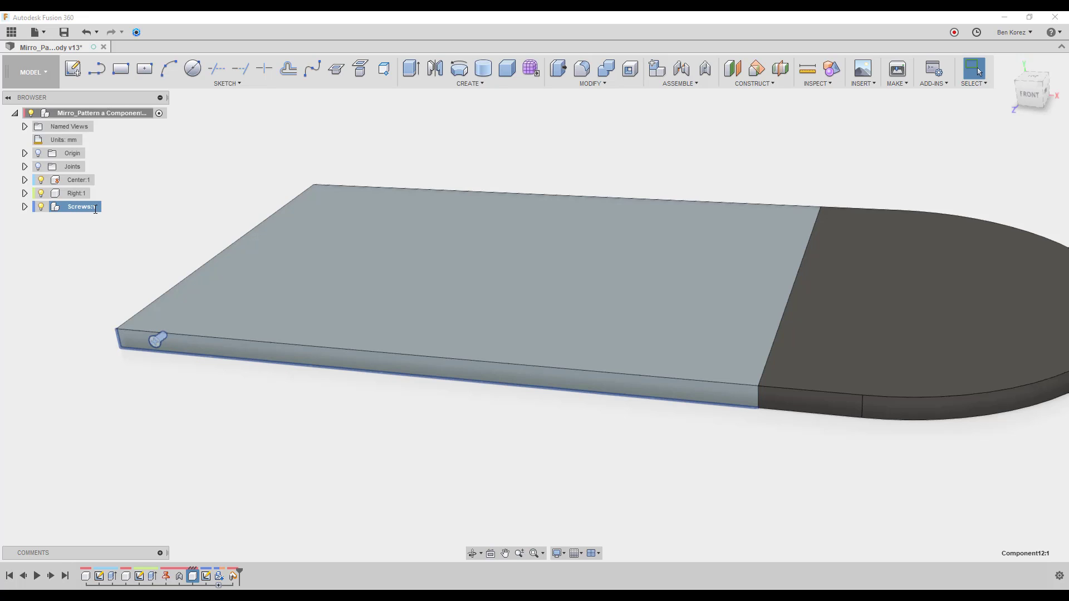
- Start a Pattern on Path of type Bodies with the screw's Body1, inside component 91771A053 of Screws, as the object
click(25, 207)
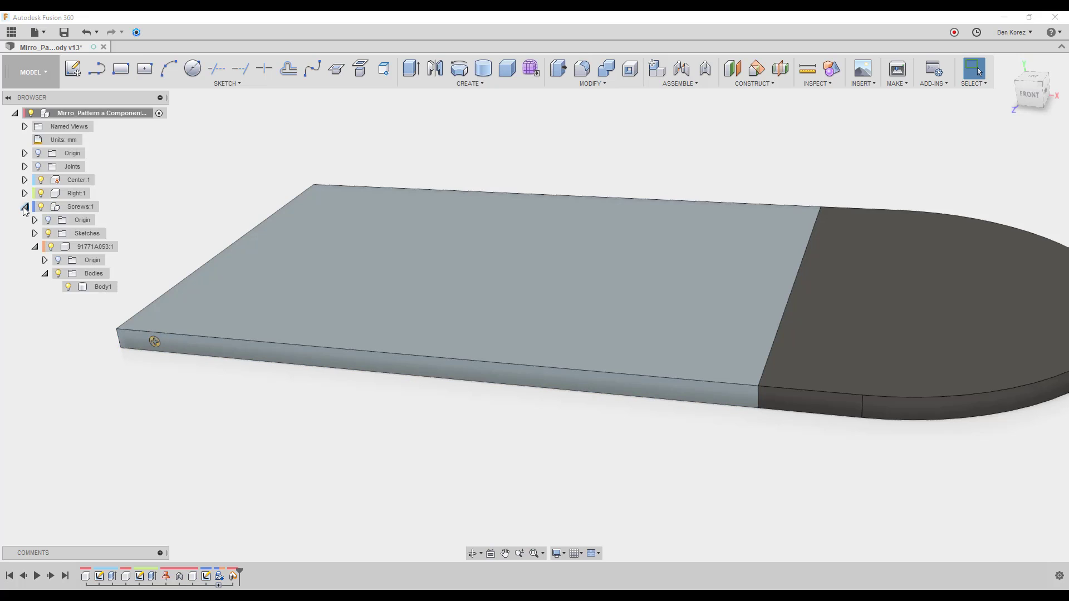
click(35, 247)
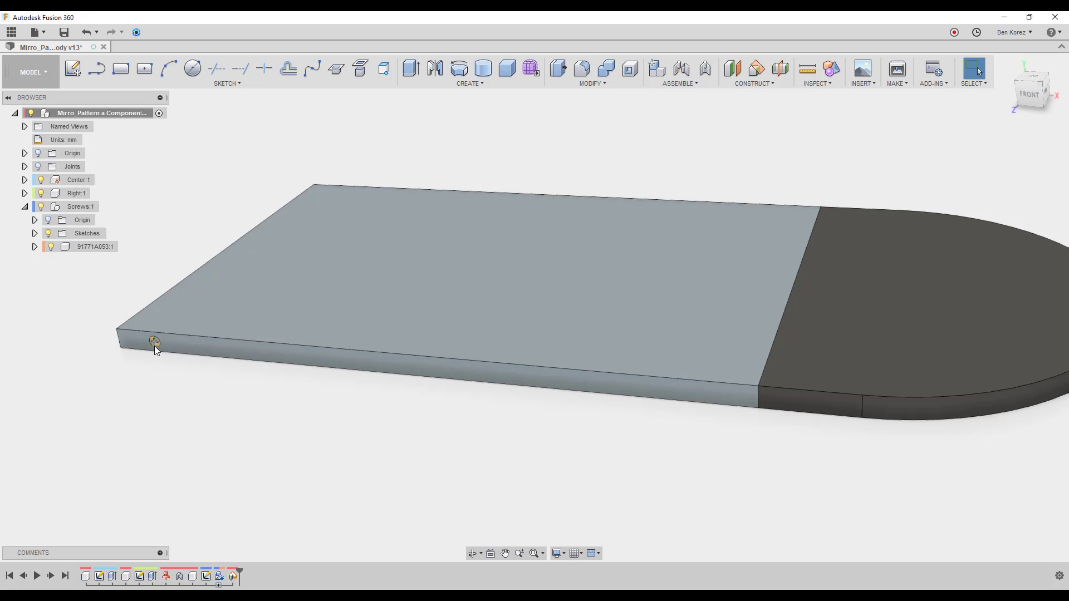
scroll(155, 346, up, 5)
scroll(155, 345, down, 2)
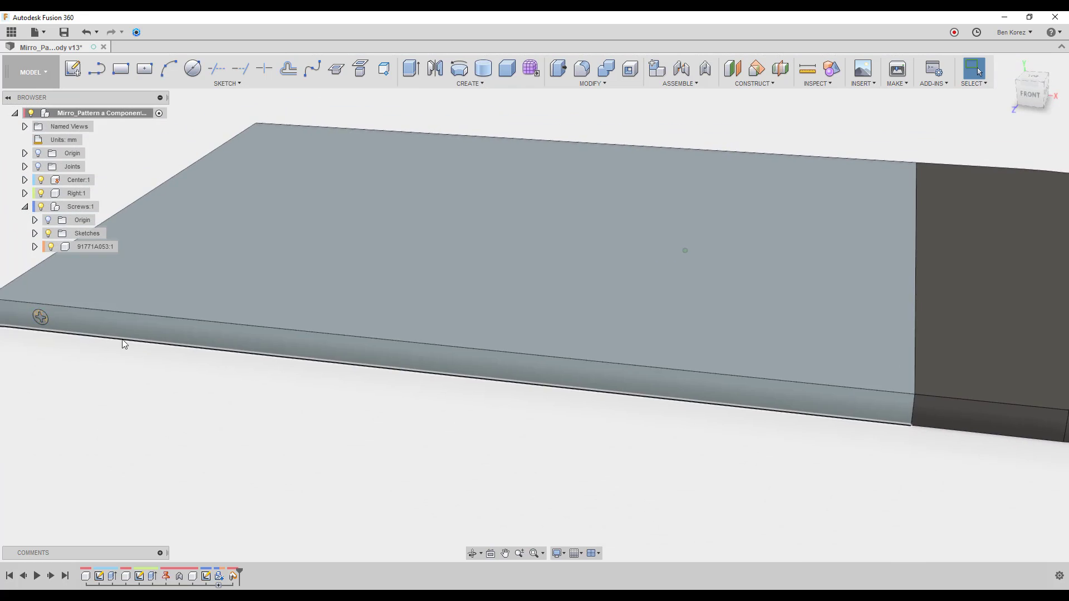
scroll(123, 343, down, 2)
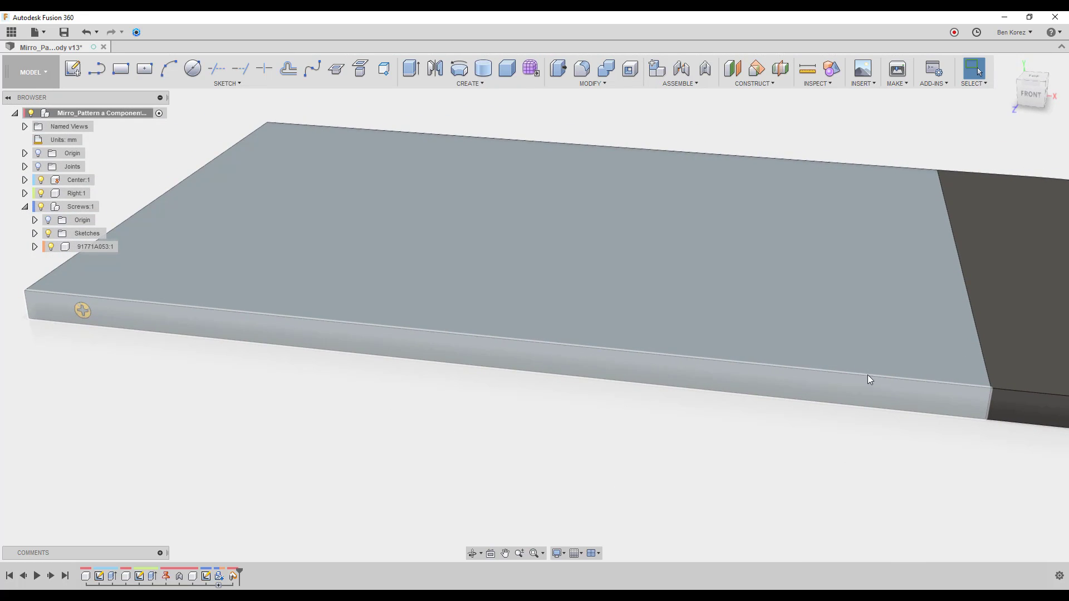
scroll(1001, 392, down, 2)
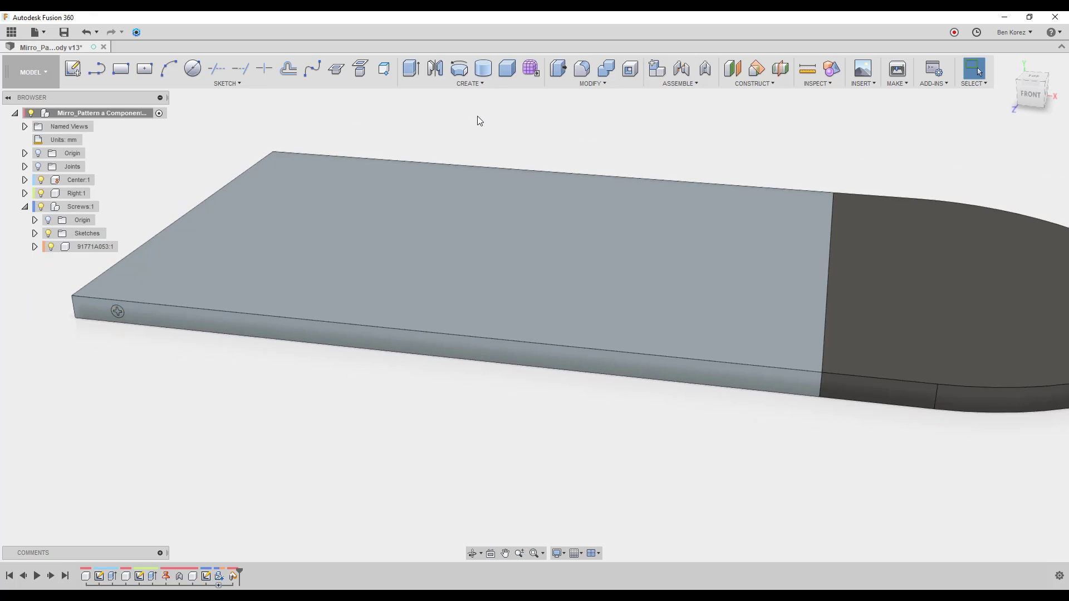
click(451, 85)
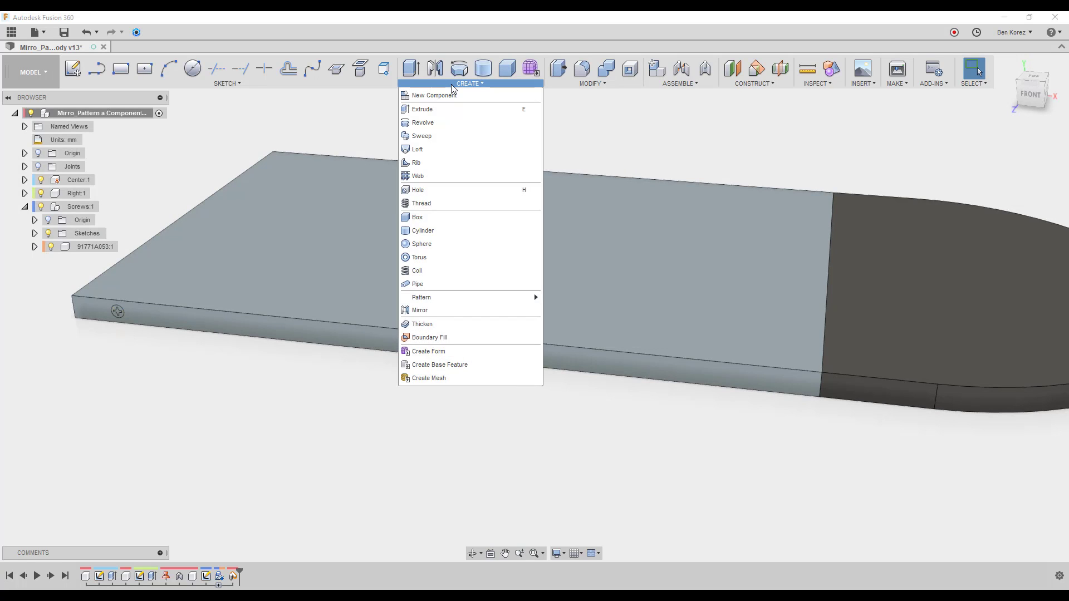
mouse_move(507, 296)
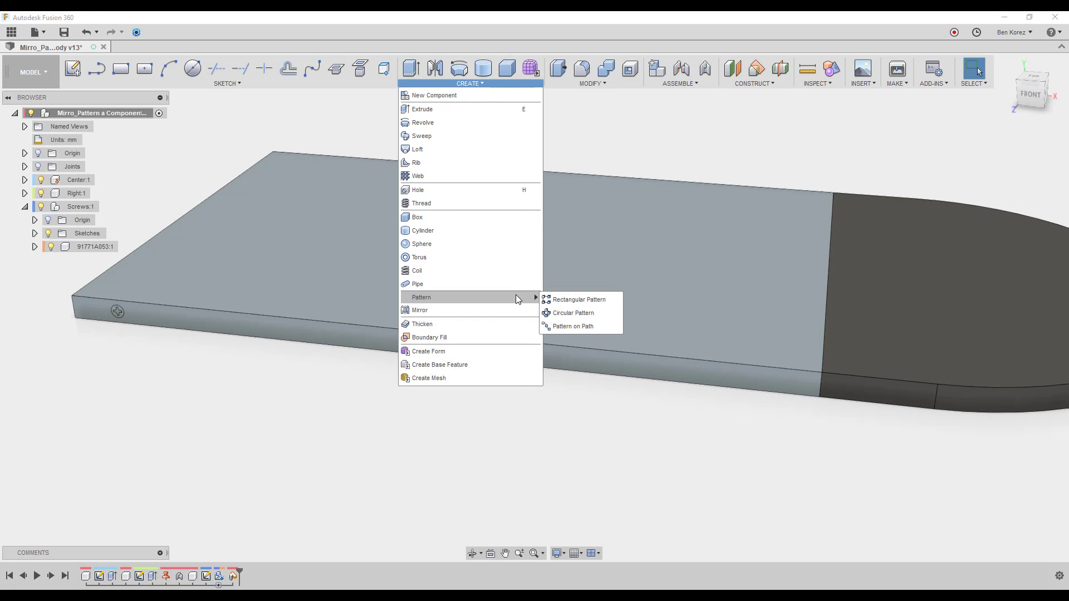
click(565, 326)
click(35, 247)
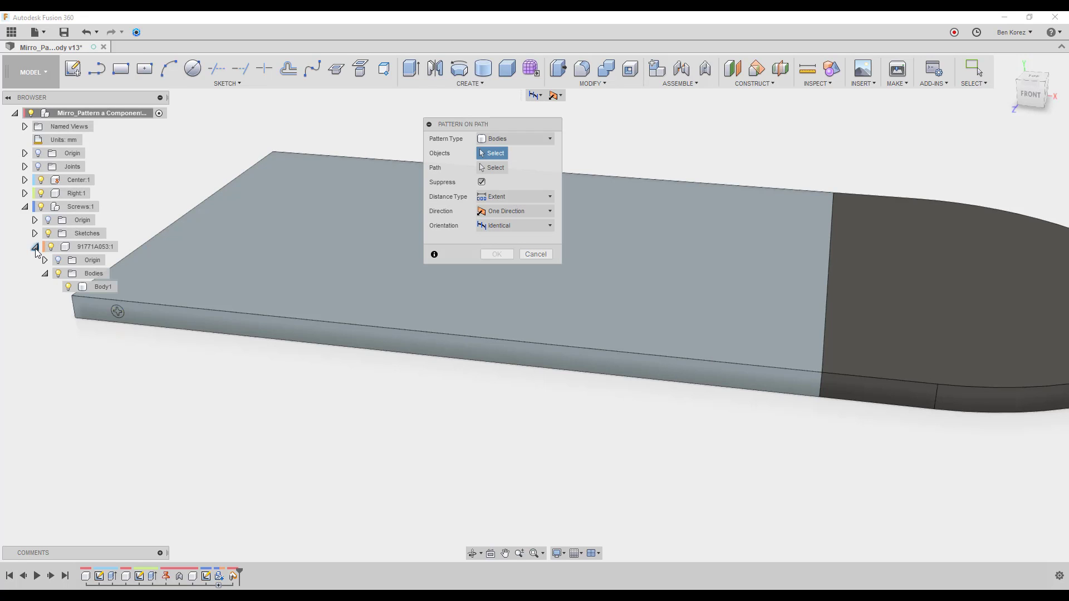
click(523, 141)
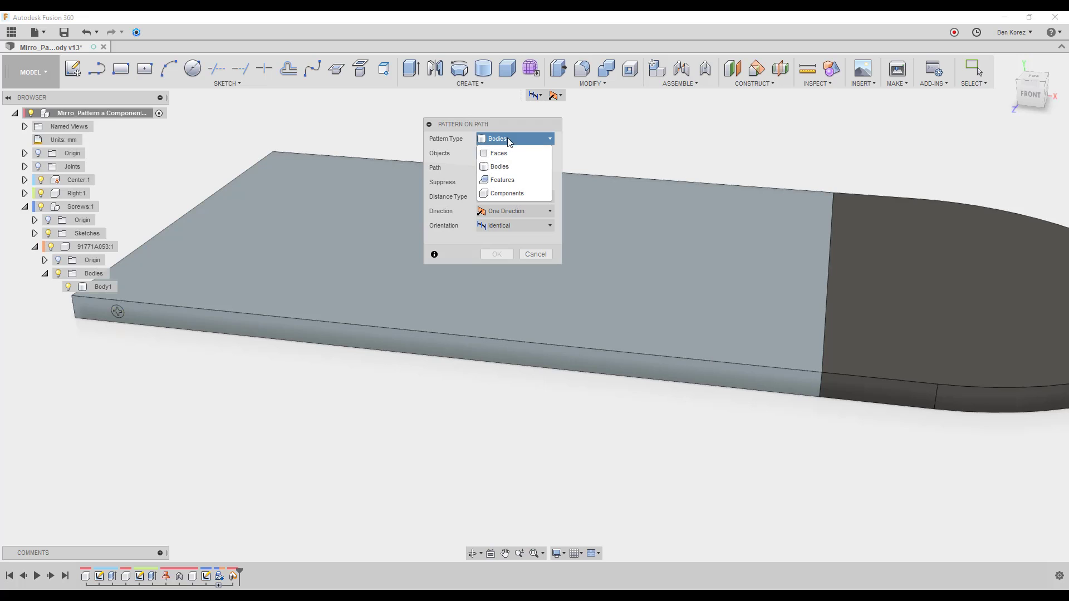
click(504, 165)
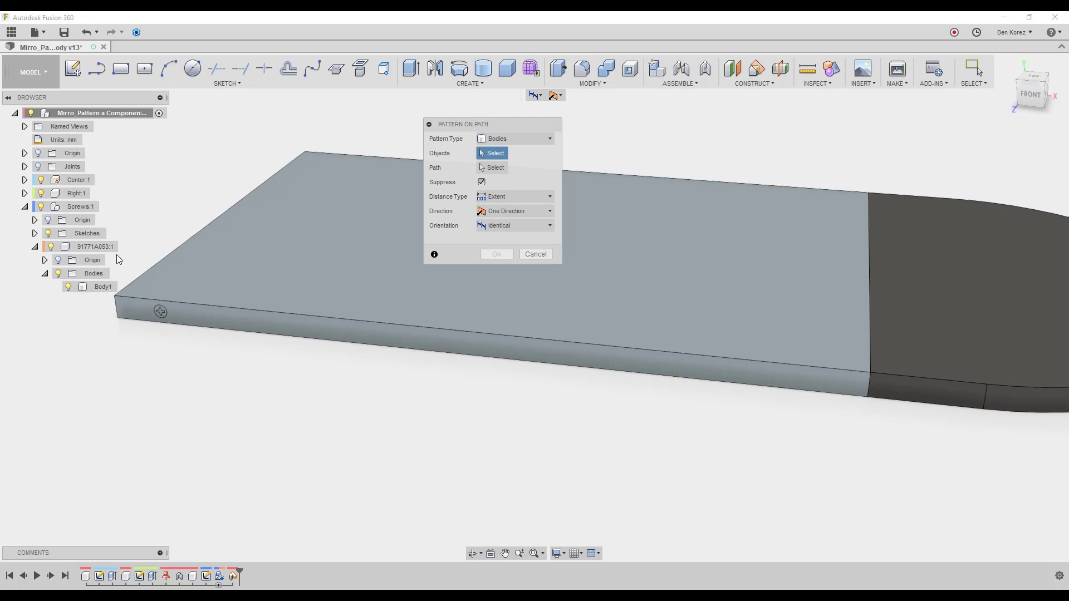
click(95, 287)
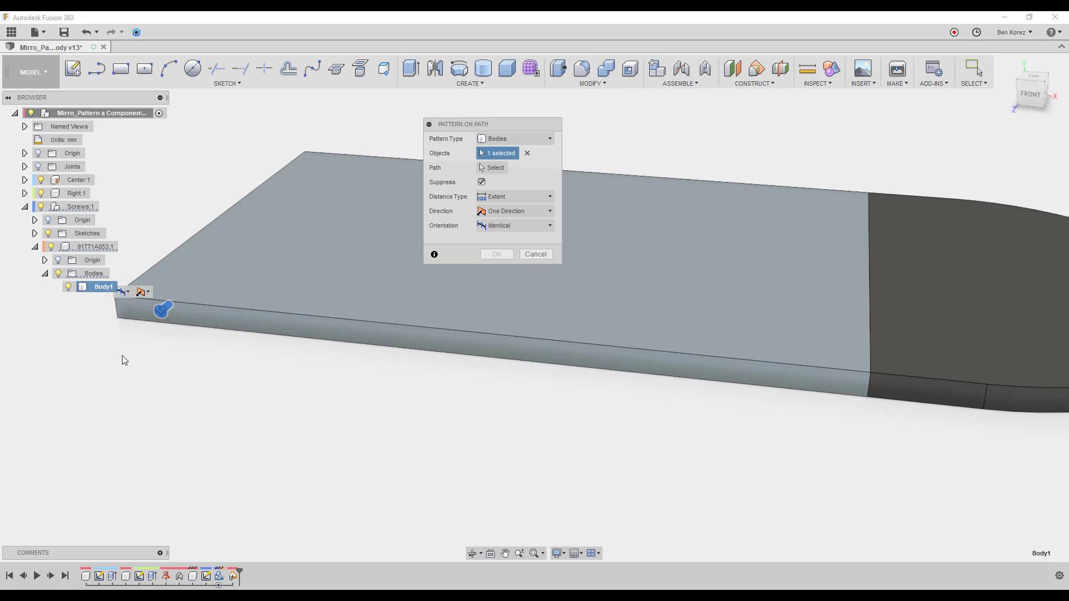
- Pattern the screw body along the Center plate's lower front edge with quantity 5, a distance of about 129.7 mm and Path Direction orientation
click(487, 168)
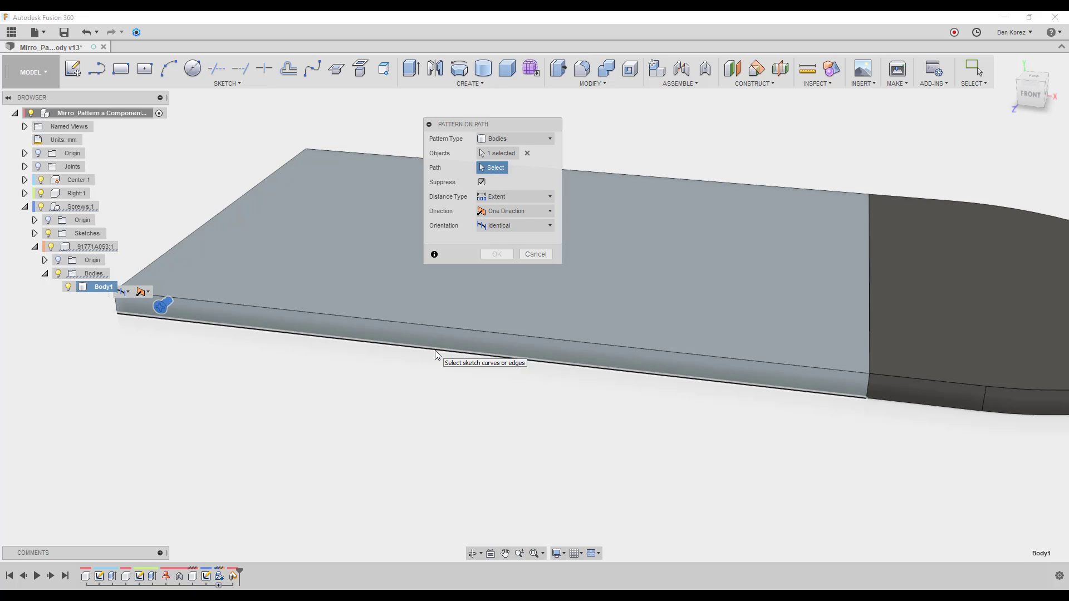
click(437, 354)
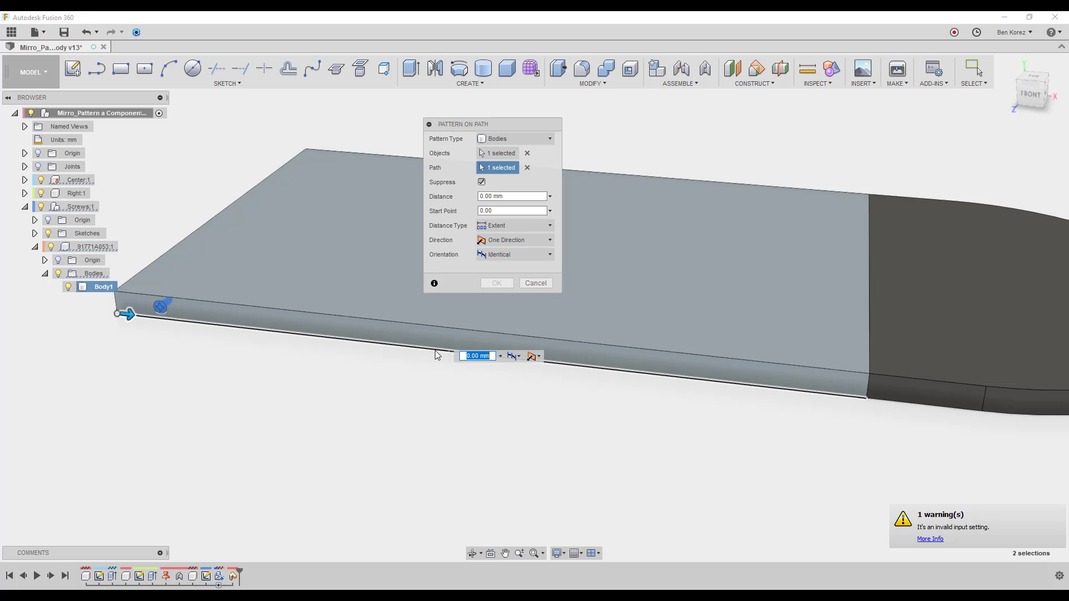
drag(126, 318, 771, 365)
click(551, 194)
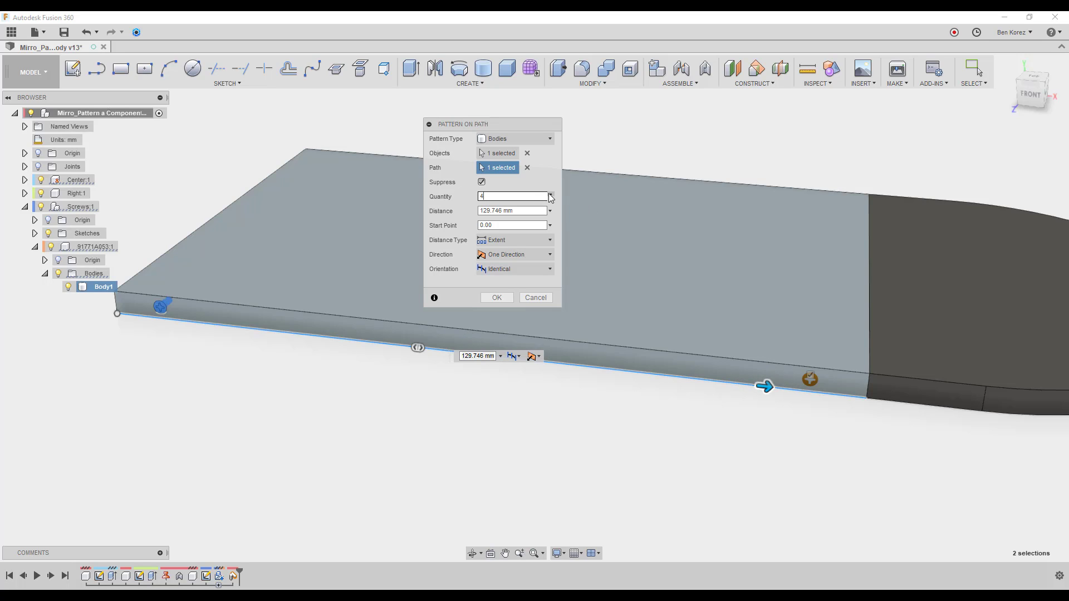
click(551, 194)
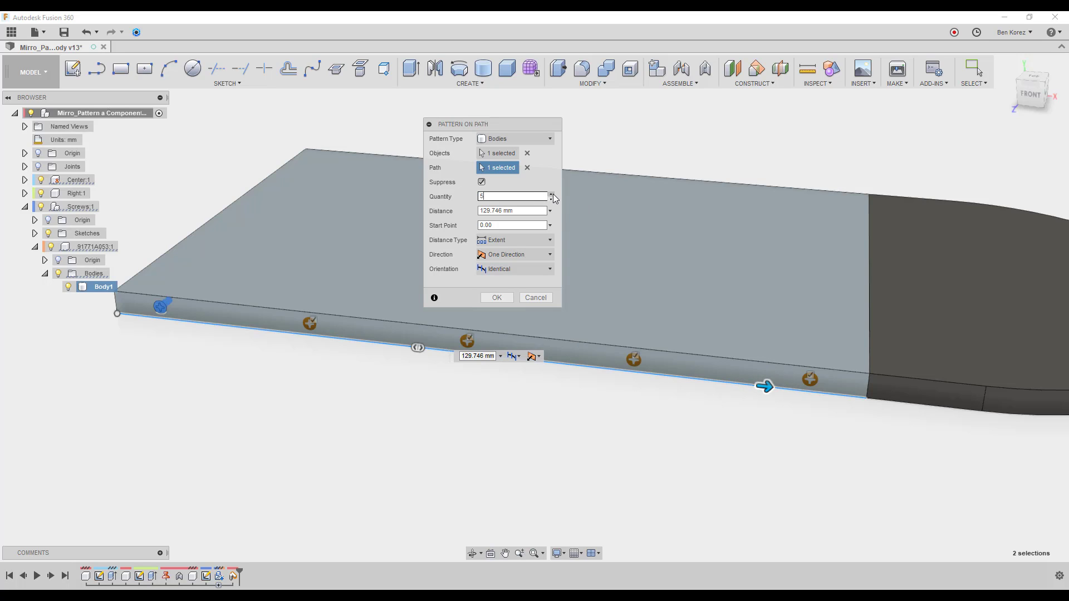
click(516, 269)
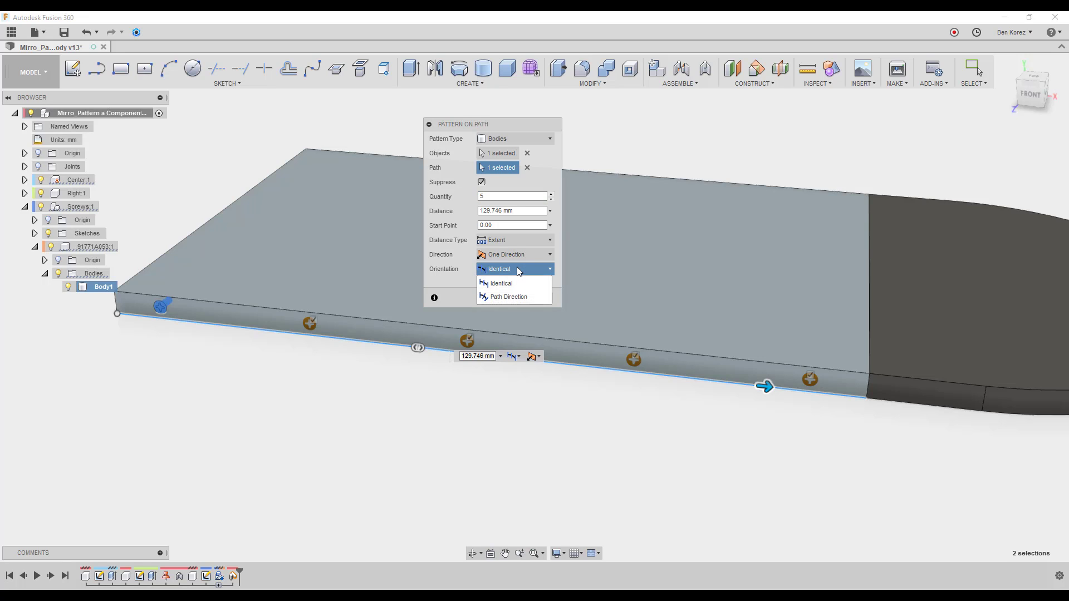
click(516, 296)
click(497, 298)
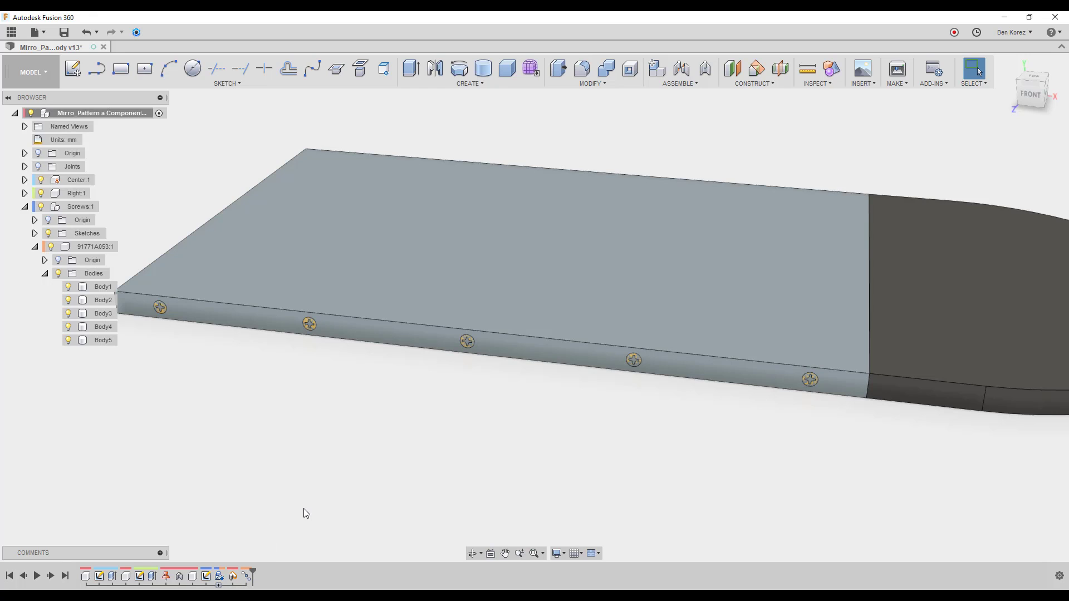
- Highlight the patterned screw bodies Body2, Body3 and Body4 in turn to match each with its screw on the plate's front edge
click(92, 299)
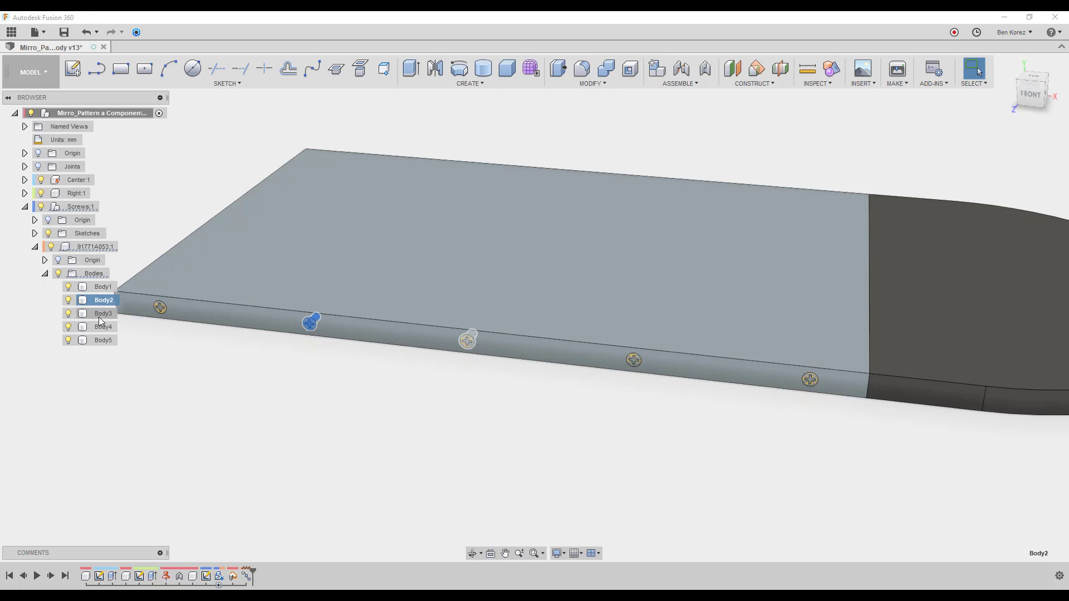
click(99, 315)
click(101, 327)
click(269, 403)
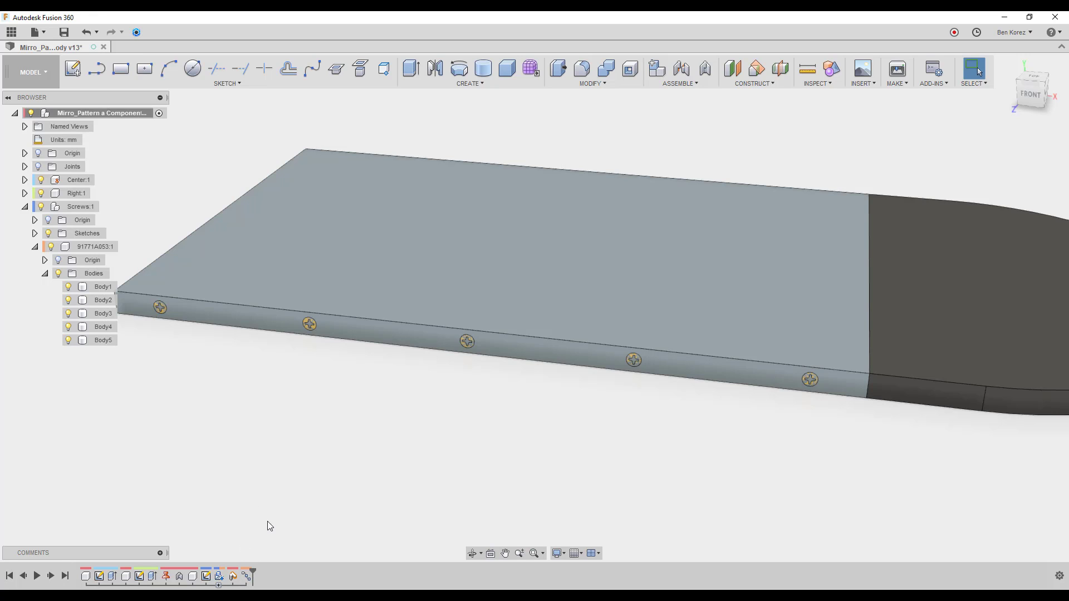
scroll(323, 432, down, 2)
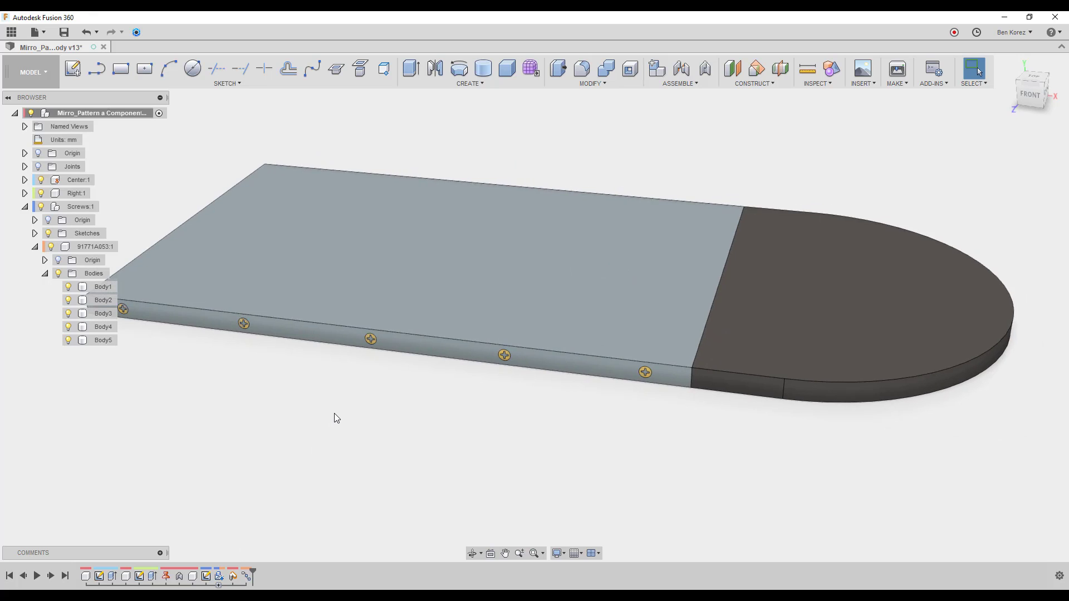
scroll(335, 384, down, 2)
shift+middle_drag(335, 379, 323, 381)
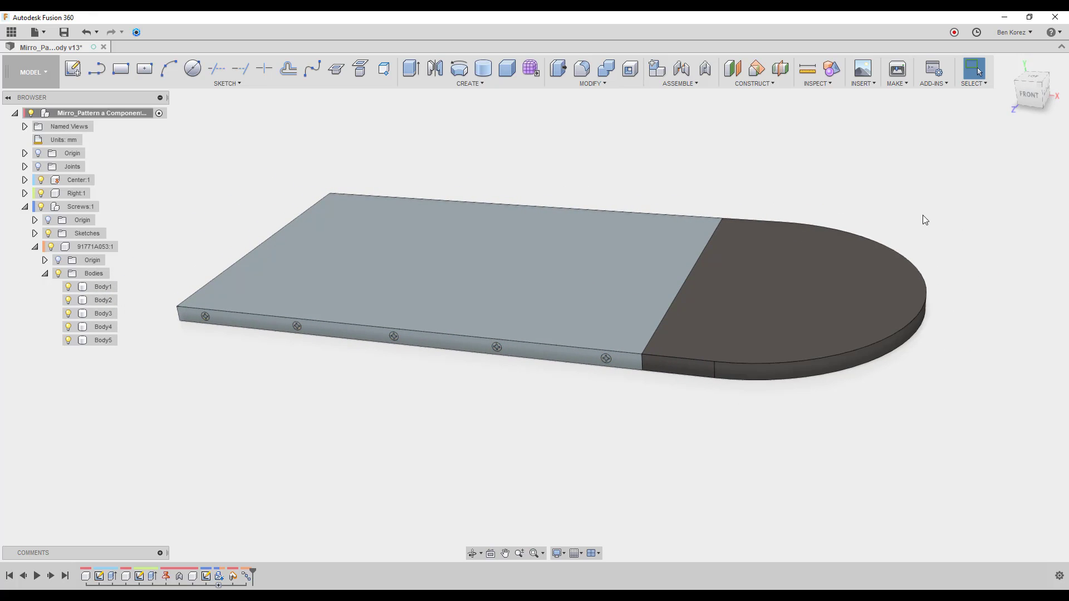
- Edit the screw path pattern, changing its path to include the Right plate's lower curved edge and extending the distance to about 330.7 mm
double_click(247, 577)
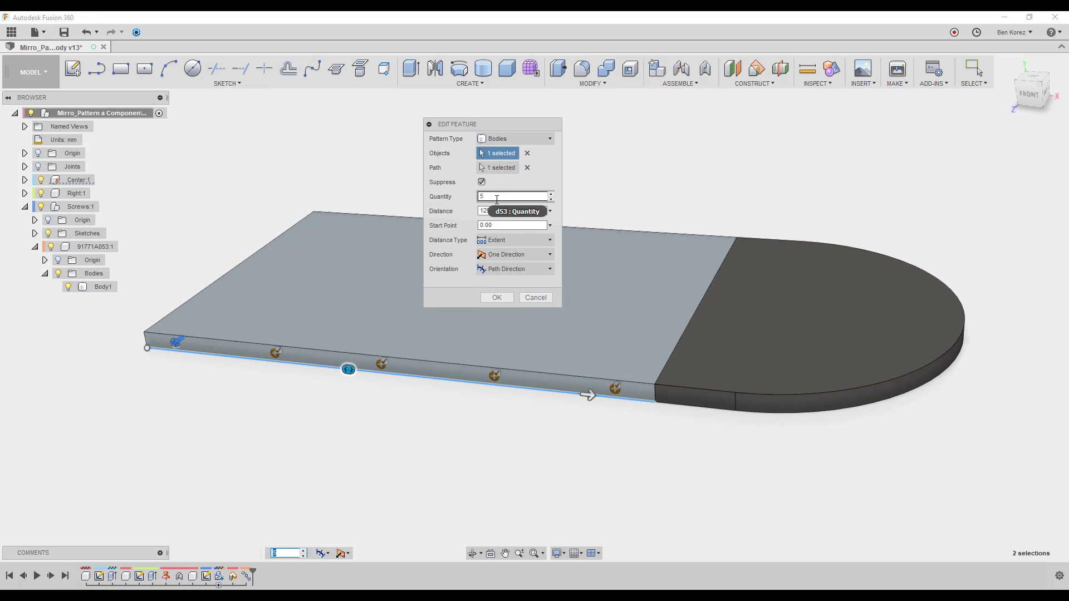
click(504, 168)
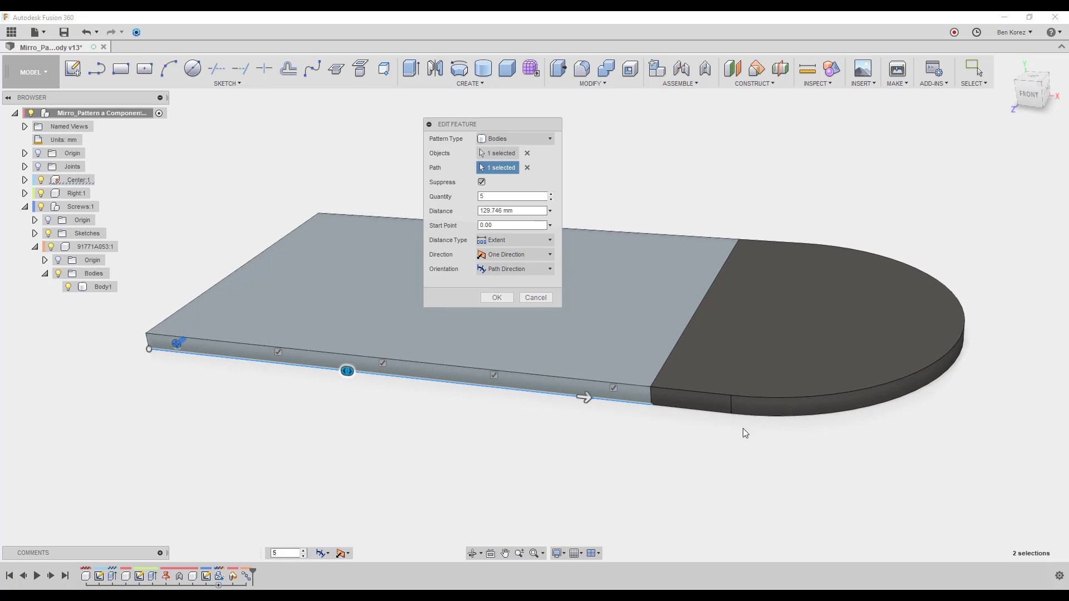
click(753, 415)
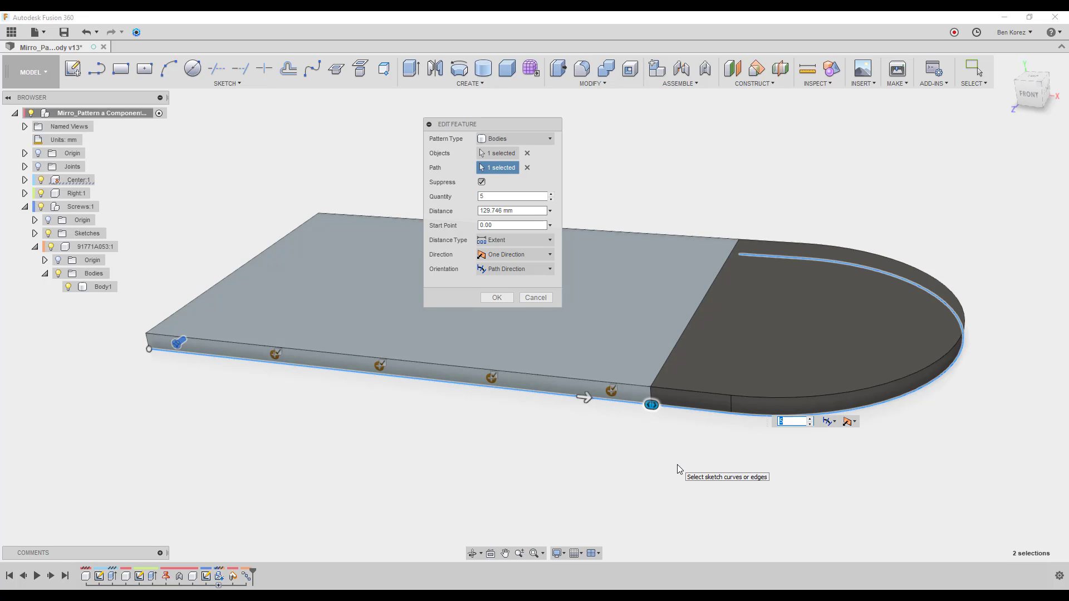
drag(583, 399, 787, 218)
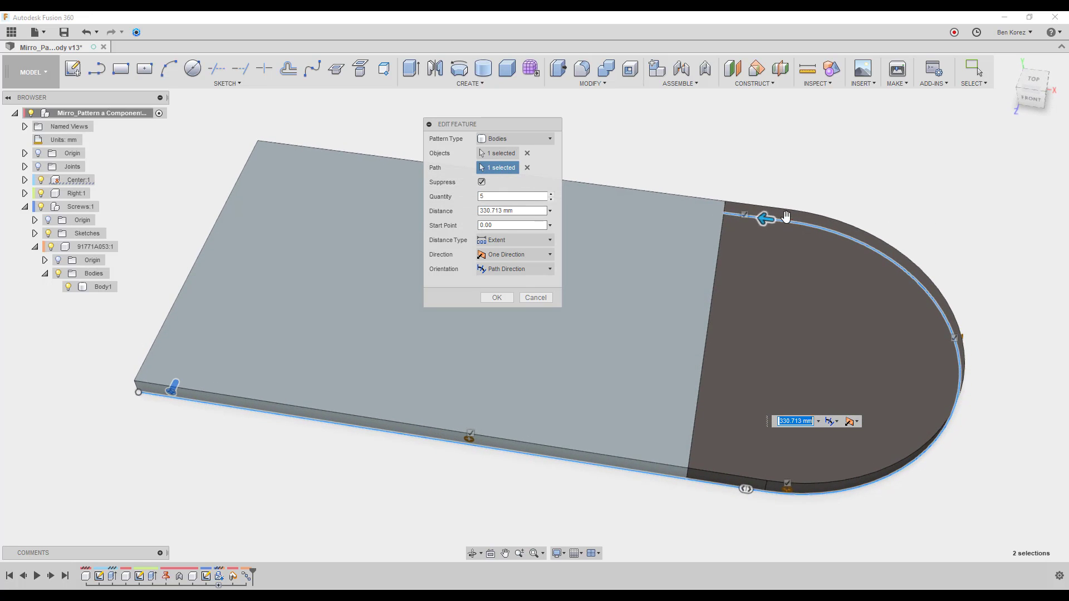
- Set the screw pattern's quantity to 10 and shorten its distance to about 329 mm
drag(491, 198, 472, 201)
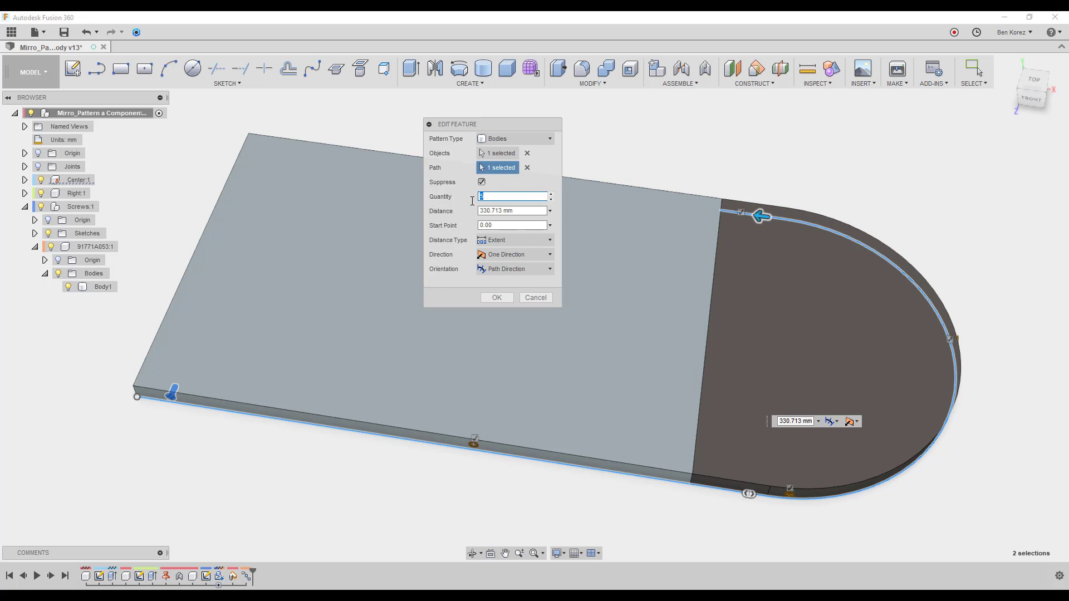
text(10)
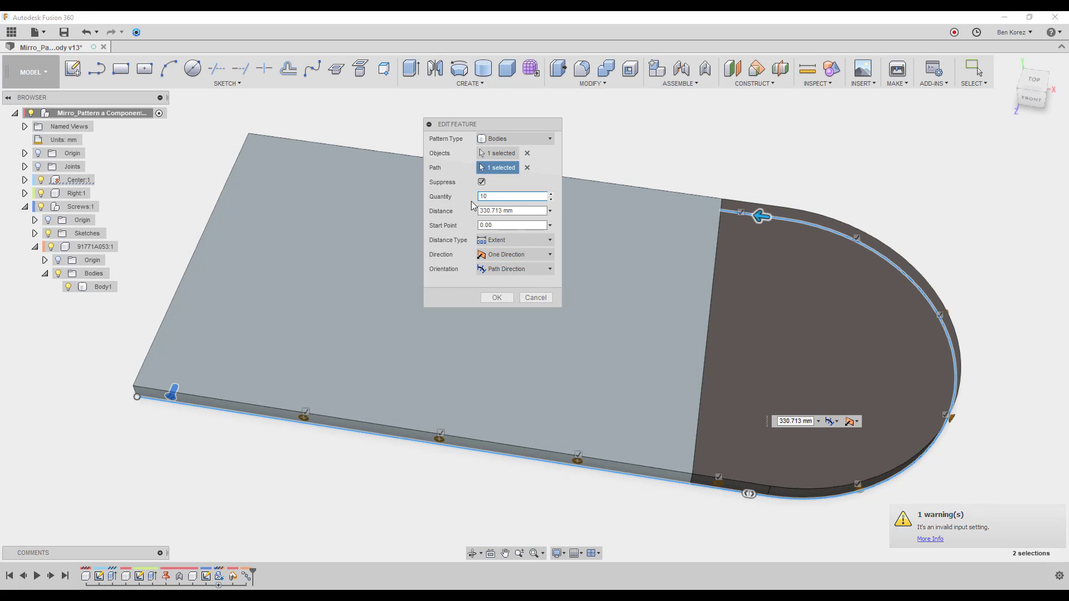
click(1034, 82)
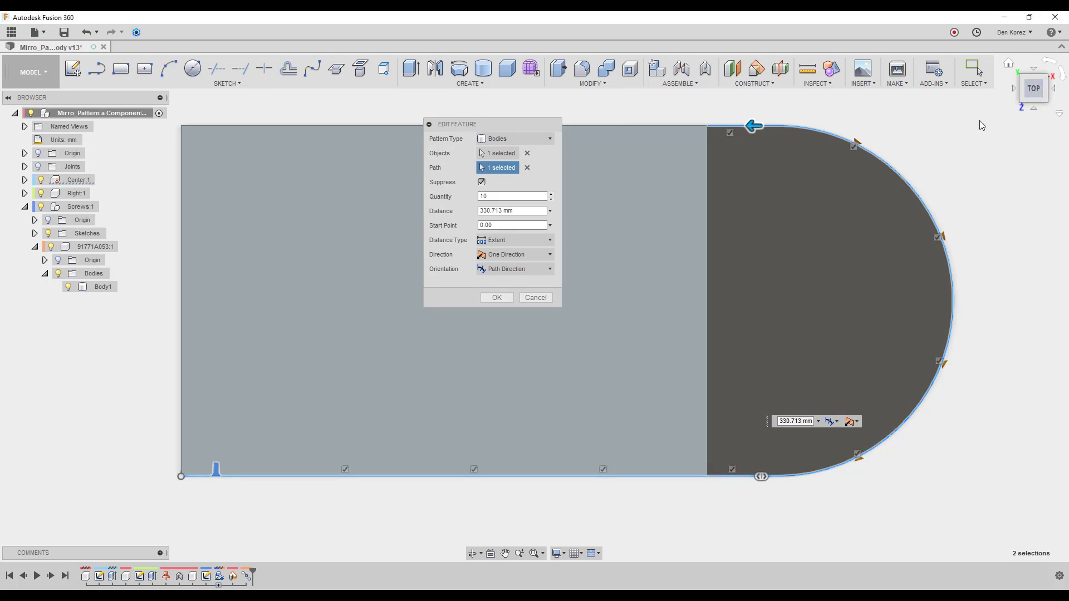
drag(754, 124, 760, 126)
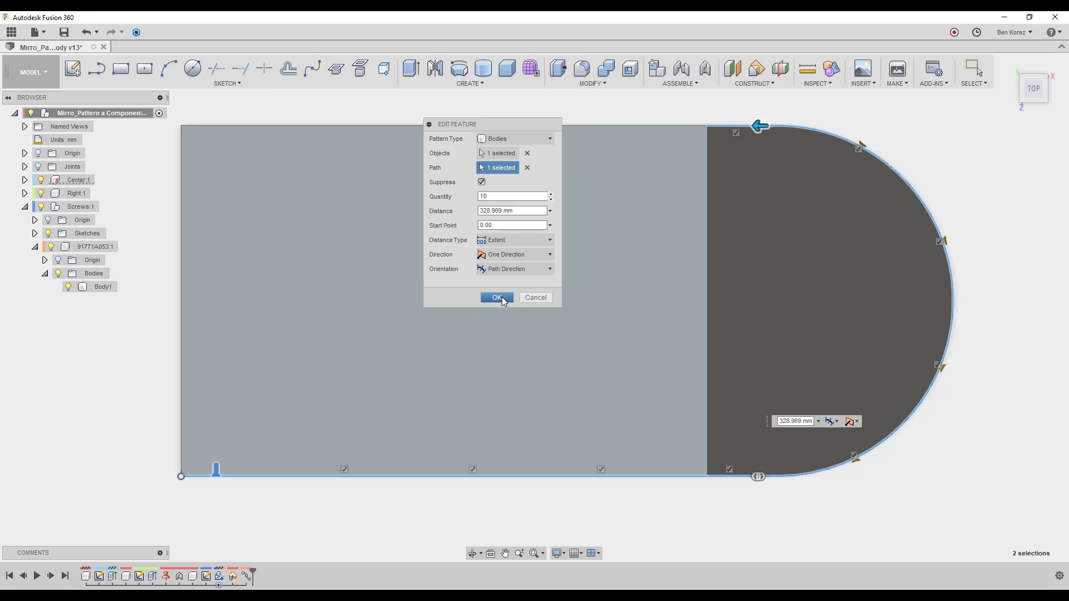
click(503, 297)
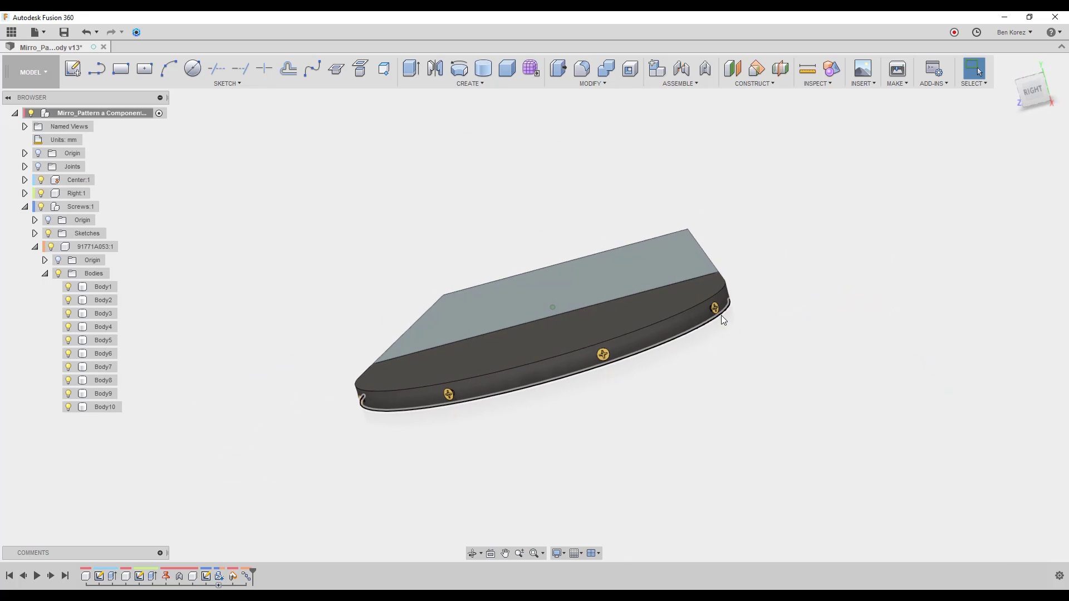
- Edit the screw path pattern and move its start point to 0.029, in line with the original screw
scroll(722, 315, up, 6)
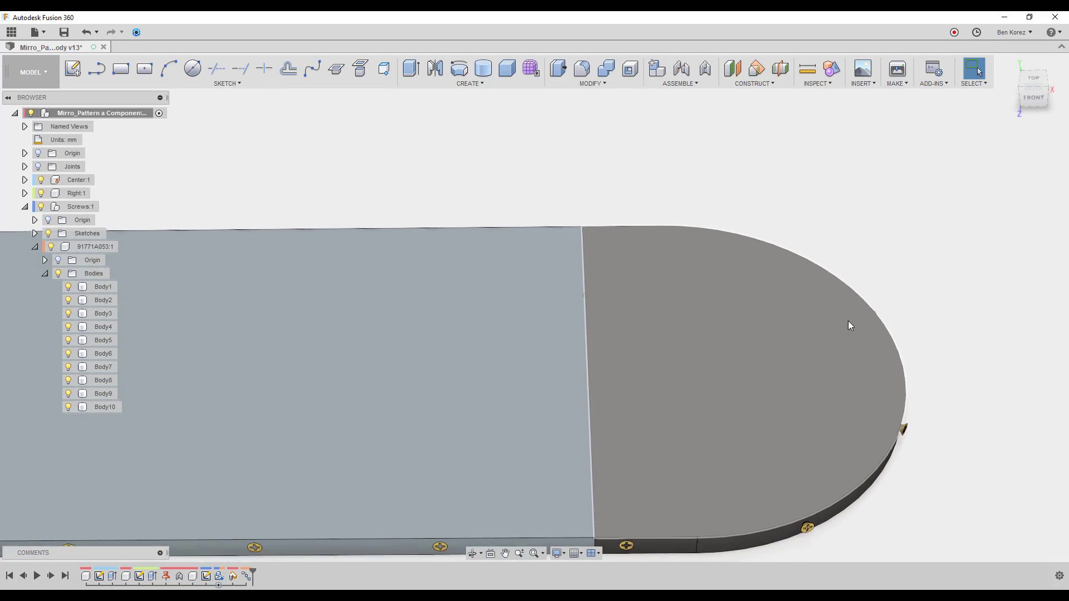
click(1034, 82)
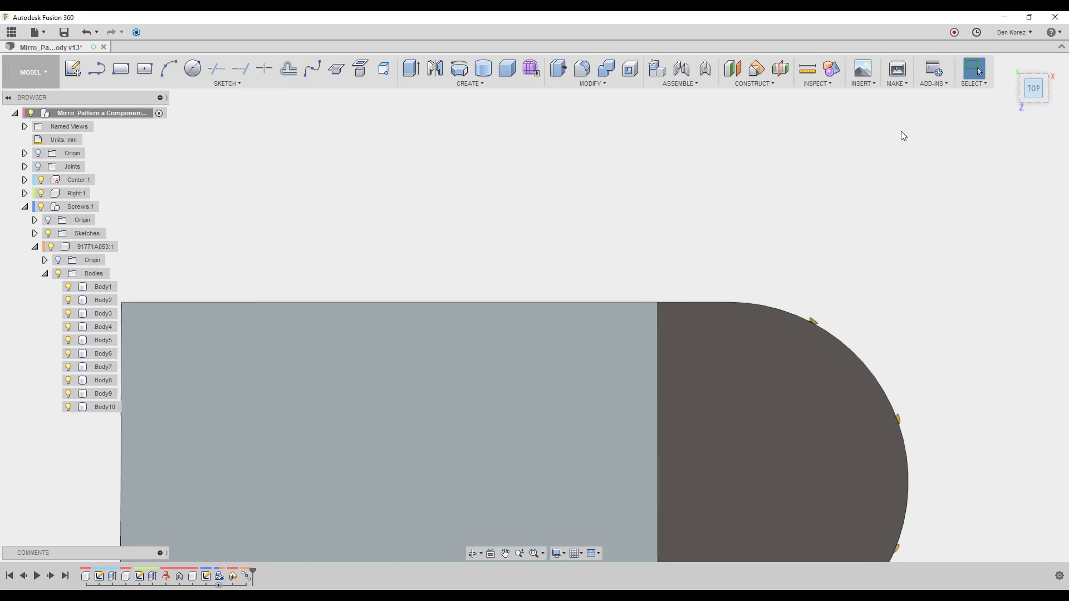
scroll(582, 364, up, 2)
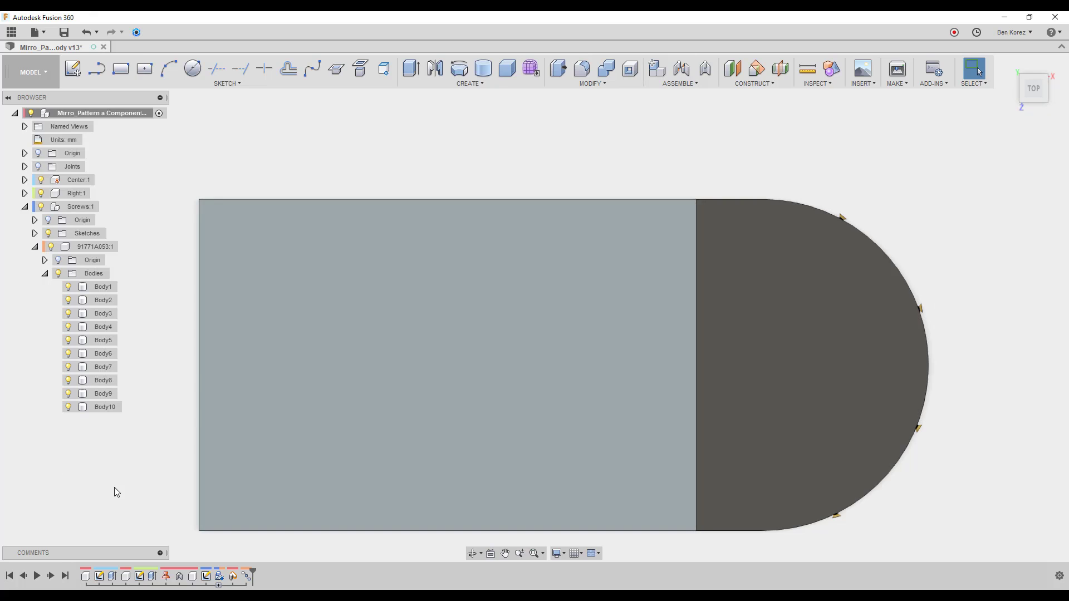
double_click(247, 582)
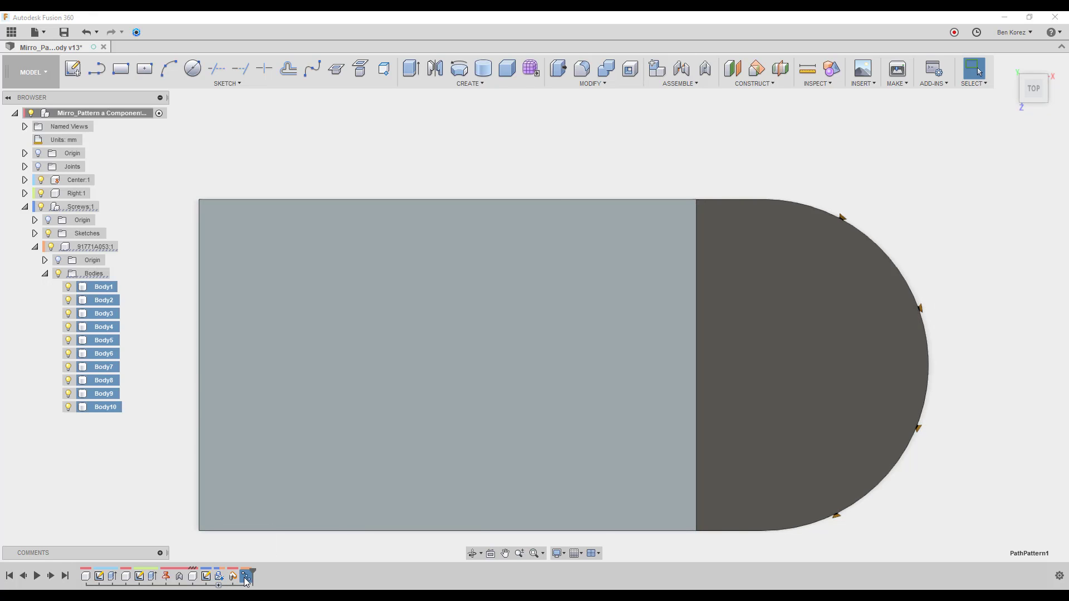
drag(475, 127, 479, 114)
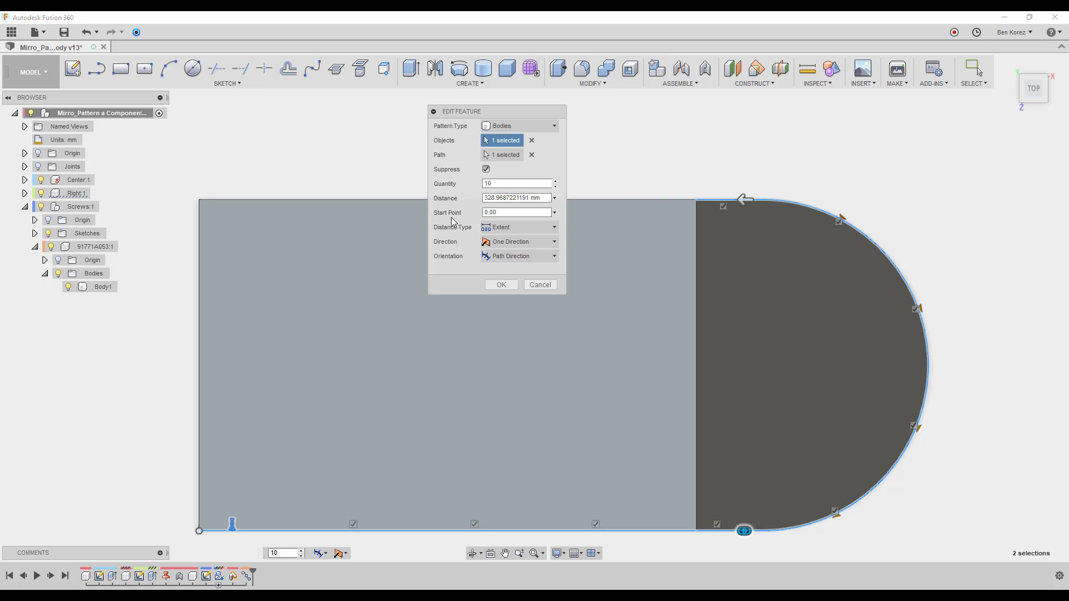
drag(499, 214, 482, 213)
drag(199, 531, 233, 536)
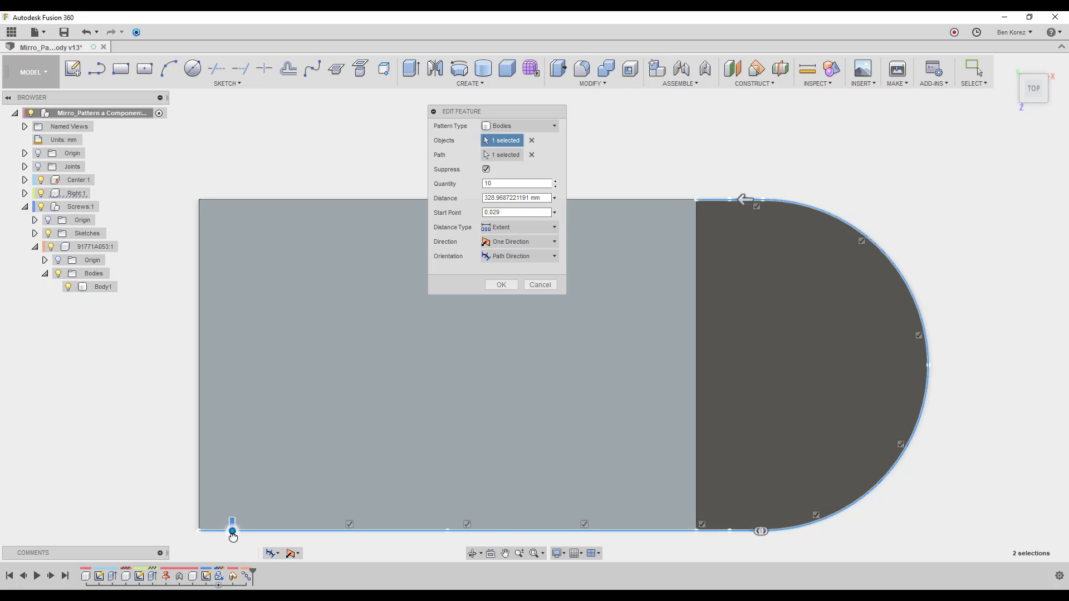
scroll(232, 536, up, 5)
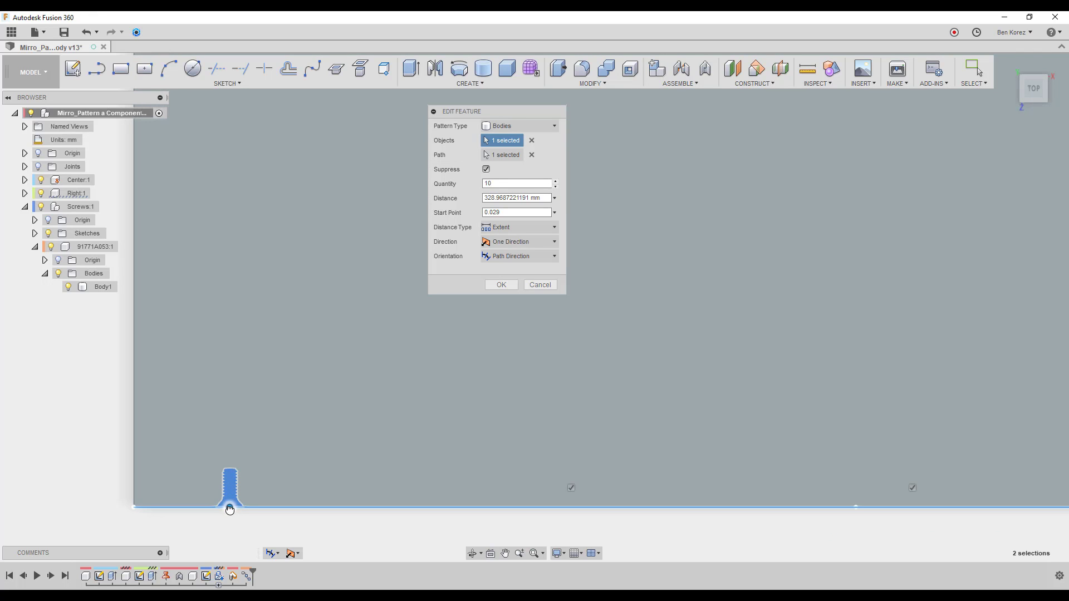
scroll(214, 505, down, 5)
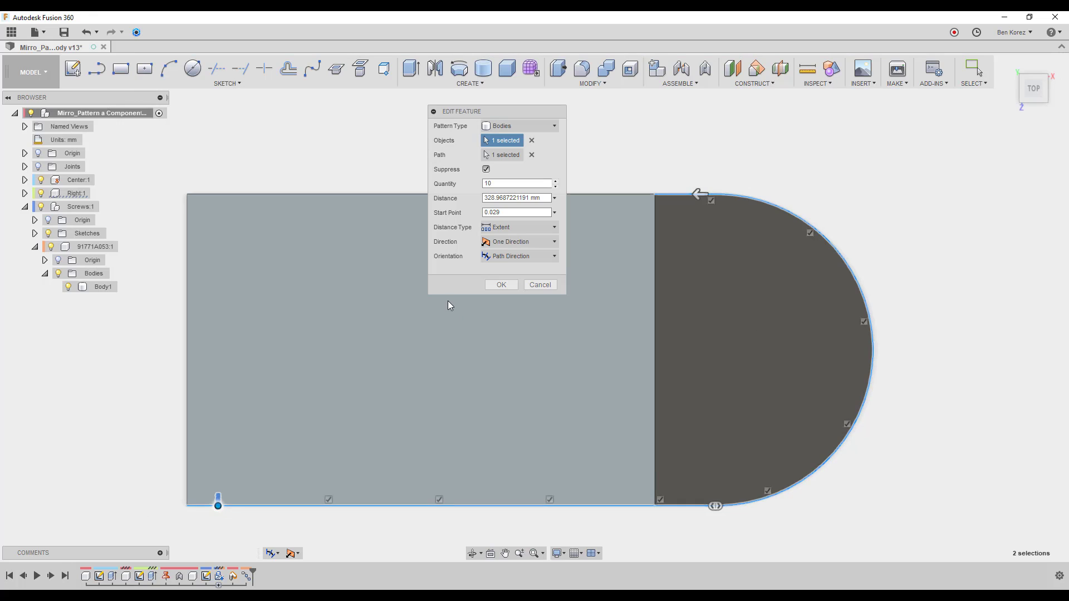
click(501, 283)
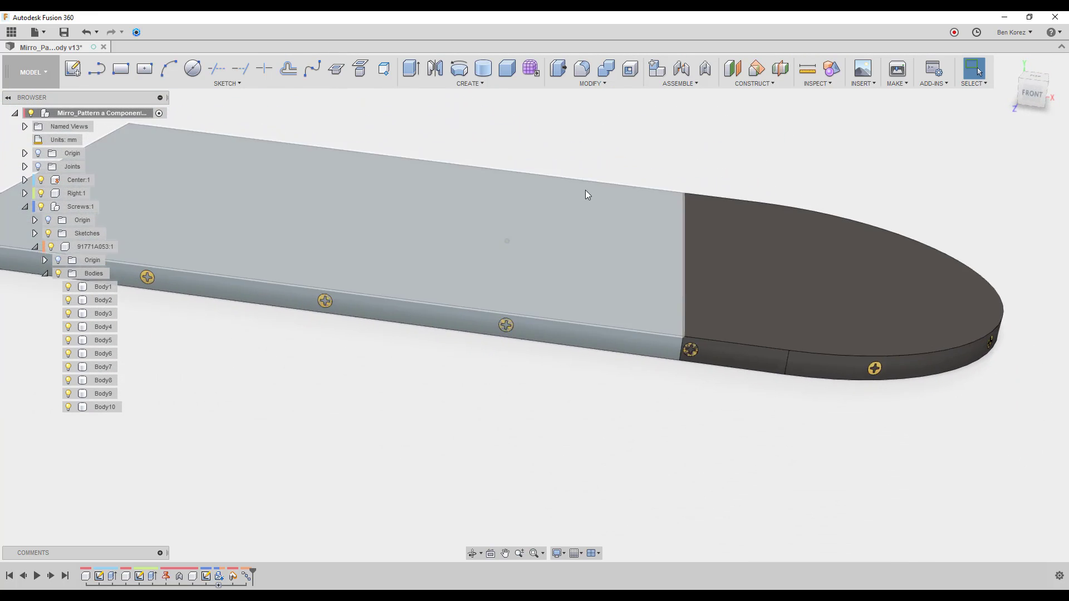
- Swing the rounded Right plate downward on its joint to test the screws' movement, and revert its position
click(45, 275)
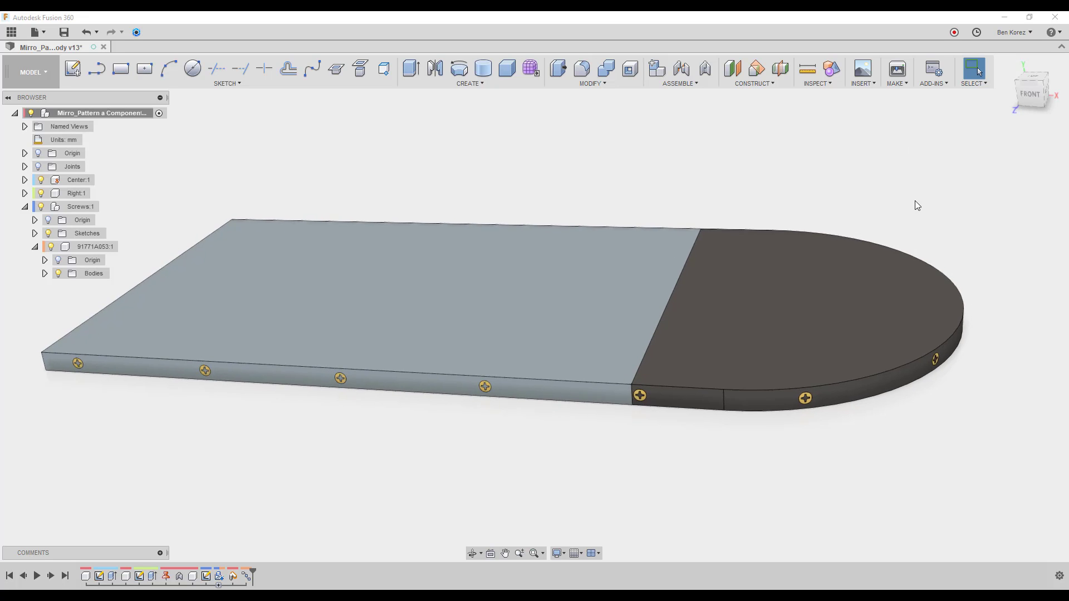
drag(877, 310, 803, 464)
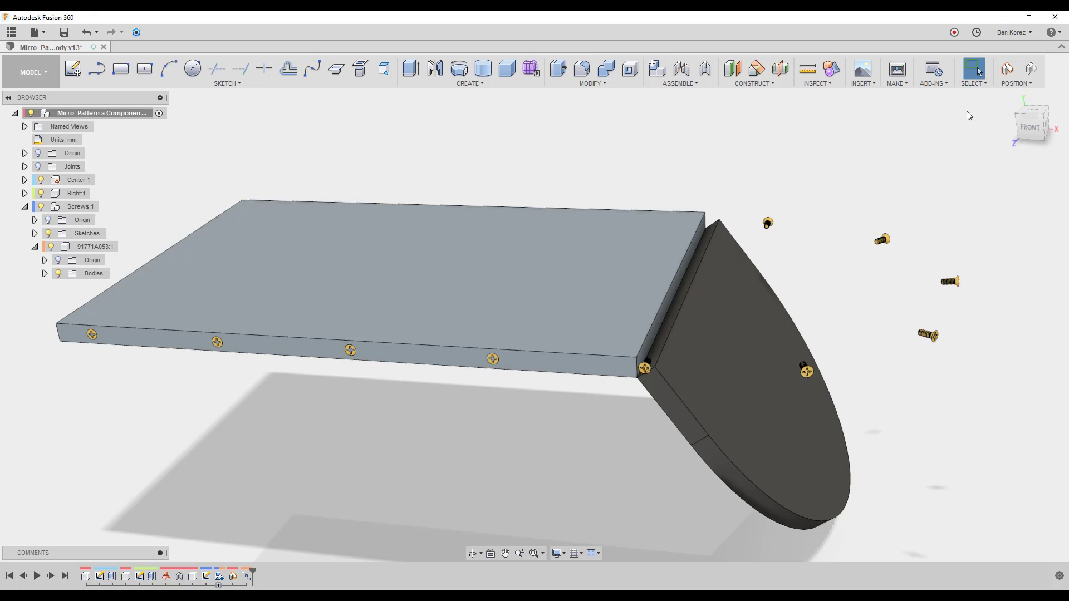
click(1030, 68)
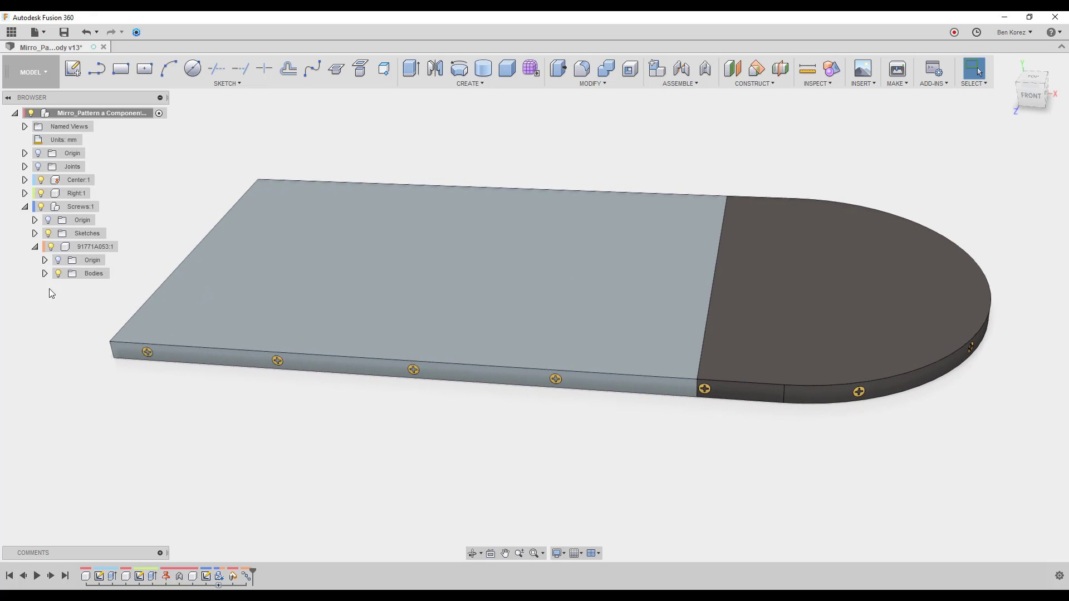
- Create components from the screw bodies Body5 through Body10 along the Right plate
click(46, 274)
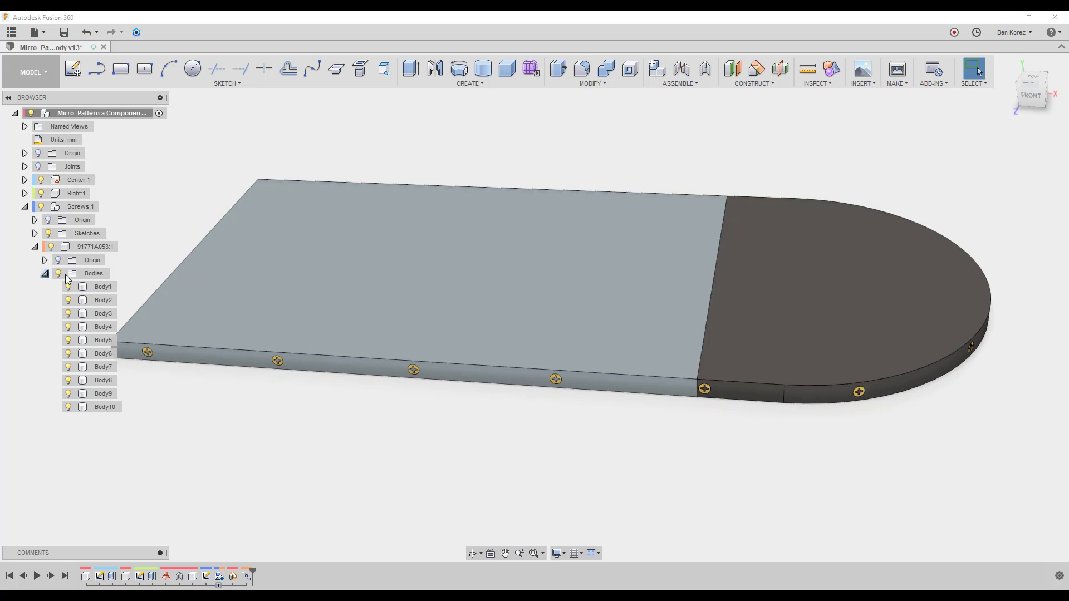
click(103, 408)
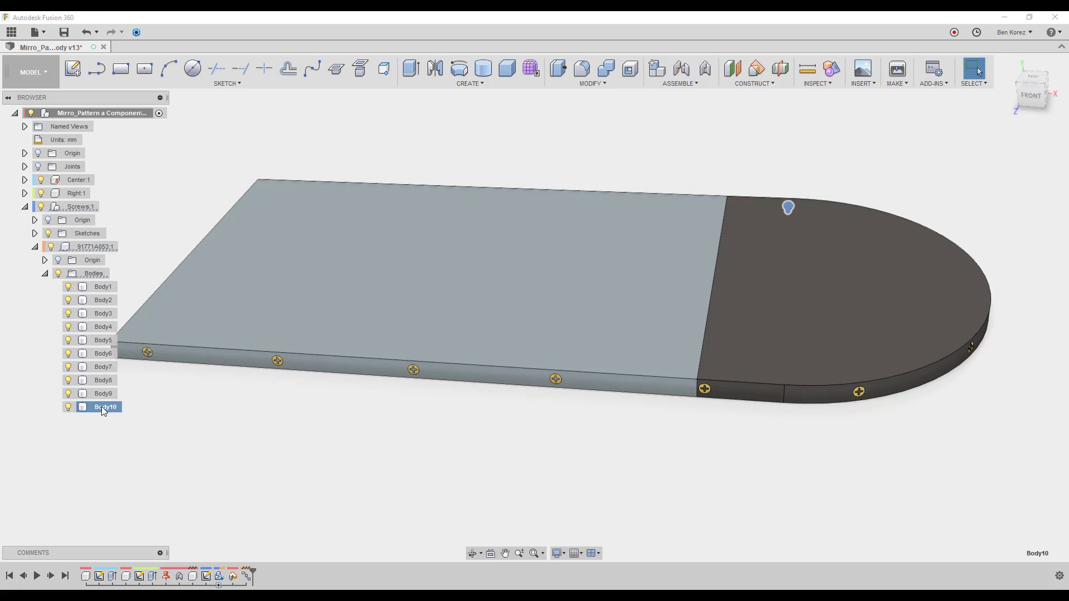
ctrl+click(102, 393)
ctrl+click(98, 380)
ctrl+click(98, 367)
ctrl+click(97, 354)
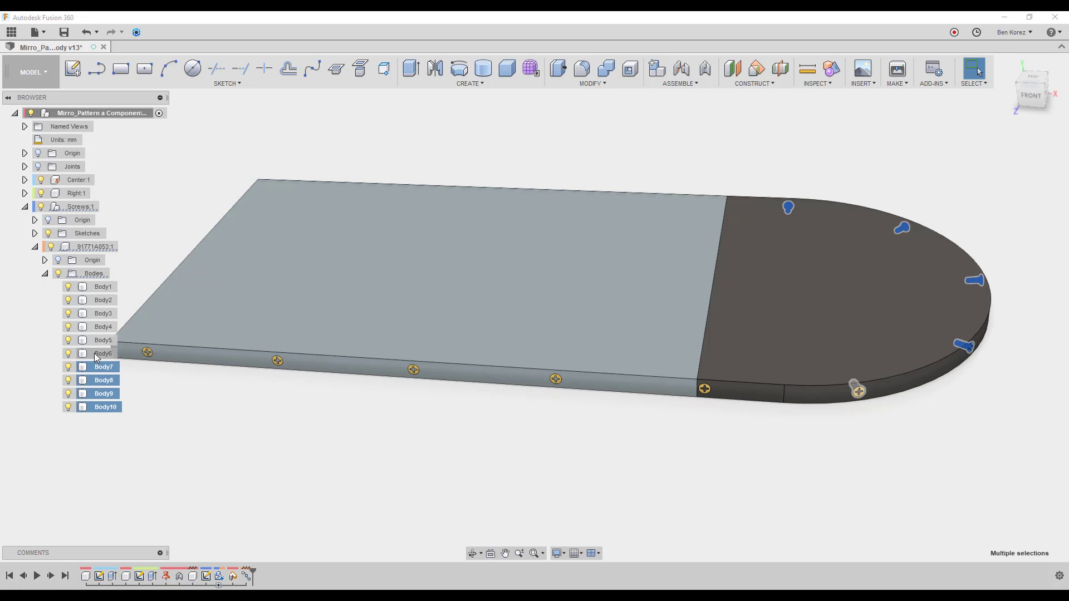
ctrl+click(95, 342)
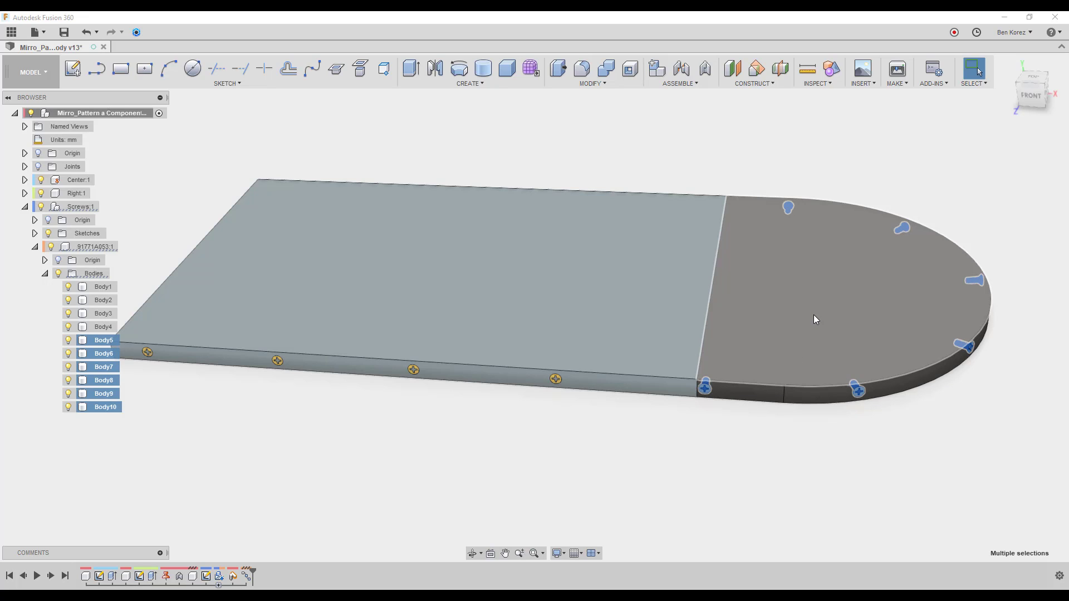
right_click(89, 344)
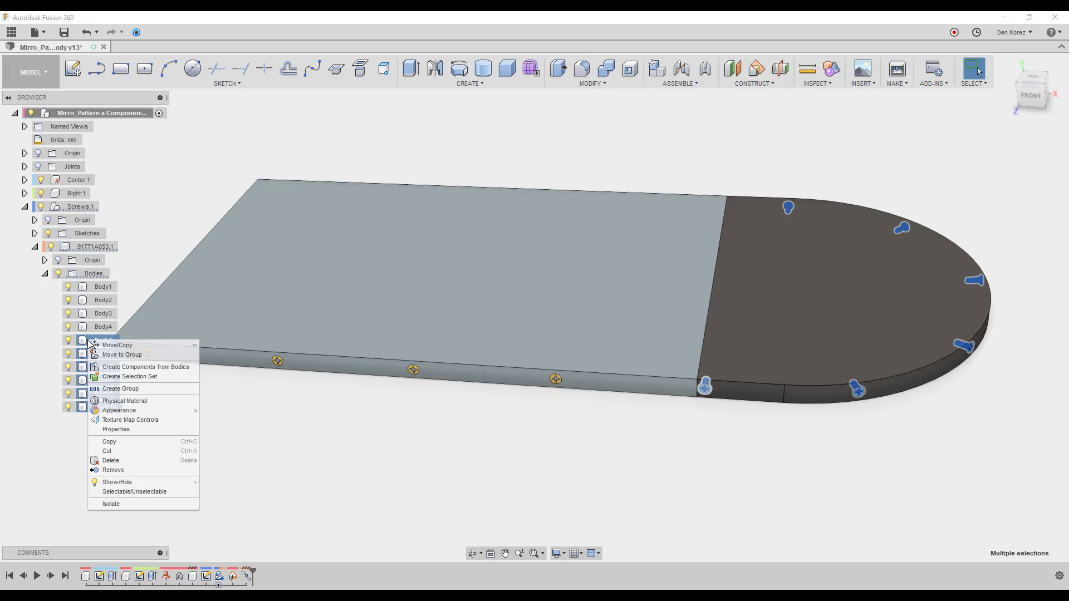
click(115, 368)
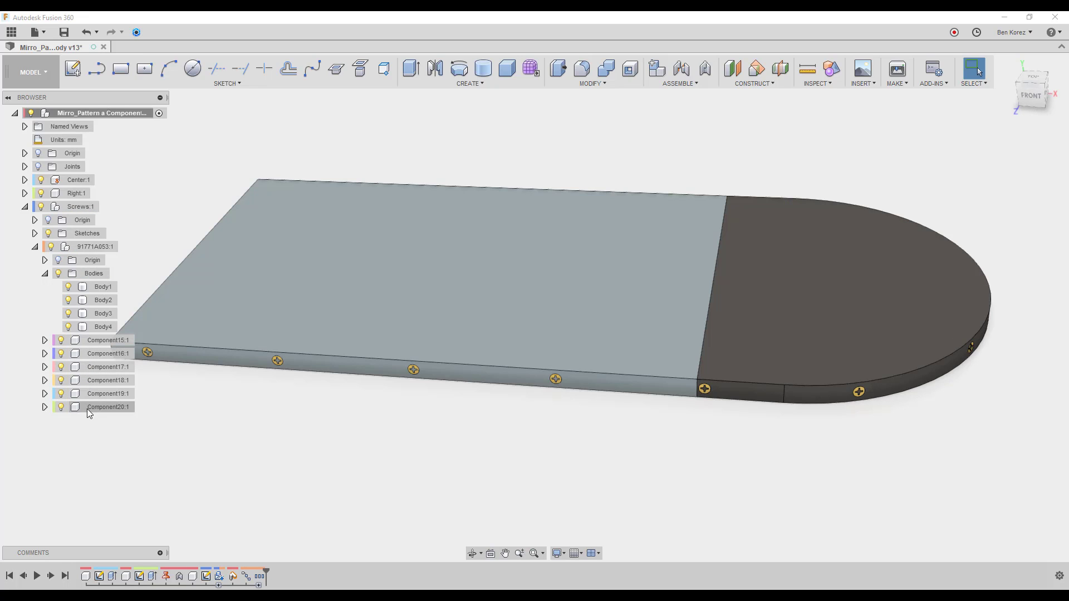
- Move Component15 through Component20 out of 91771A053 and into the Screws component
click(86, 409)
ctrl+click(87, 394)
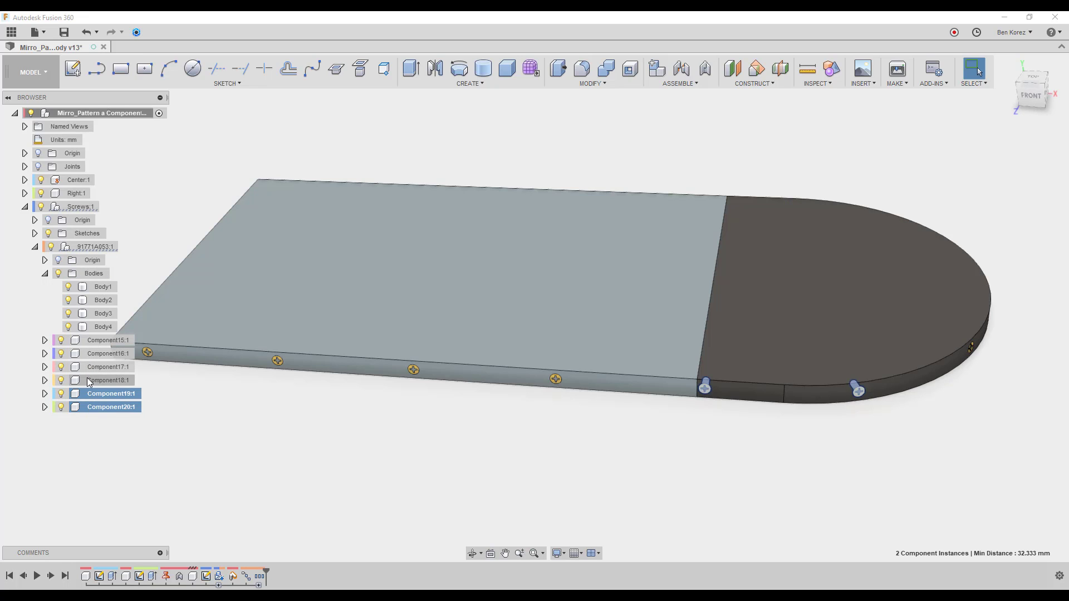
ctrl+click(86, 379)
ctrl+click(88, 367)
ctrl+click(90, 353)
ctrl+click(93, 341)
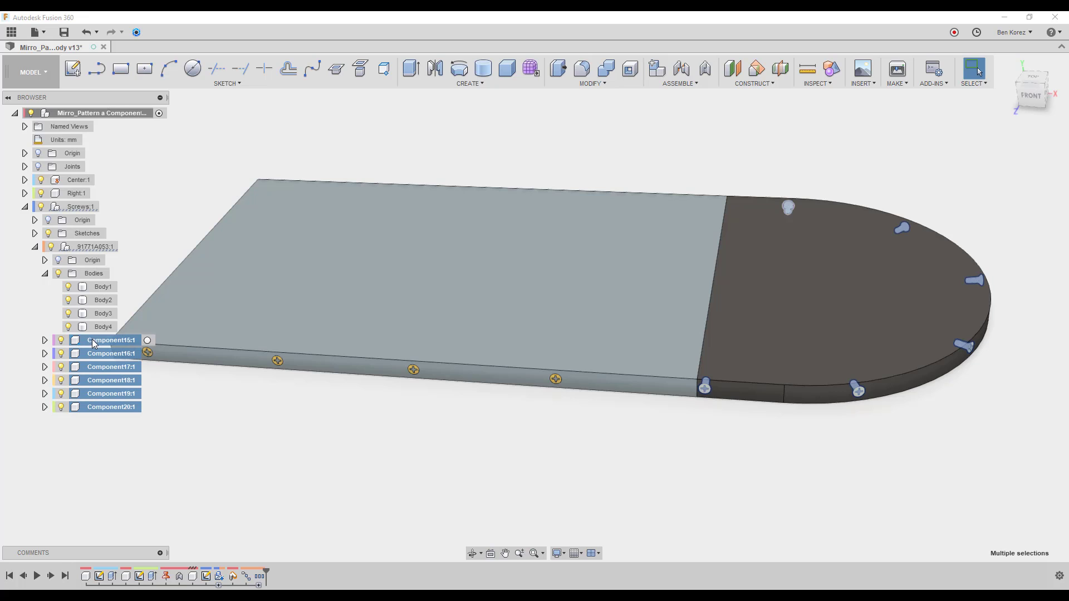
drag(88, 345, 73, 207)
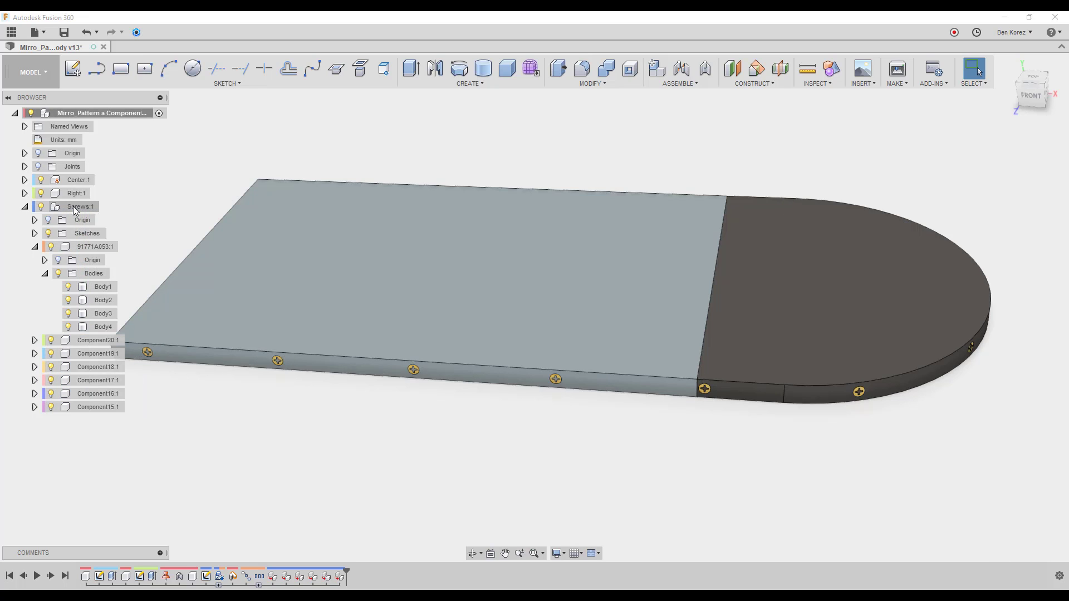
- Collapse component 91771A053 and highlight Component18 to find its screw on the Right plate's rounded edge
click(45, 274)
click(35, 246)
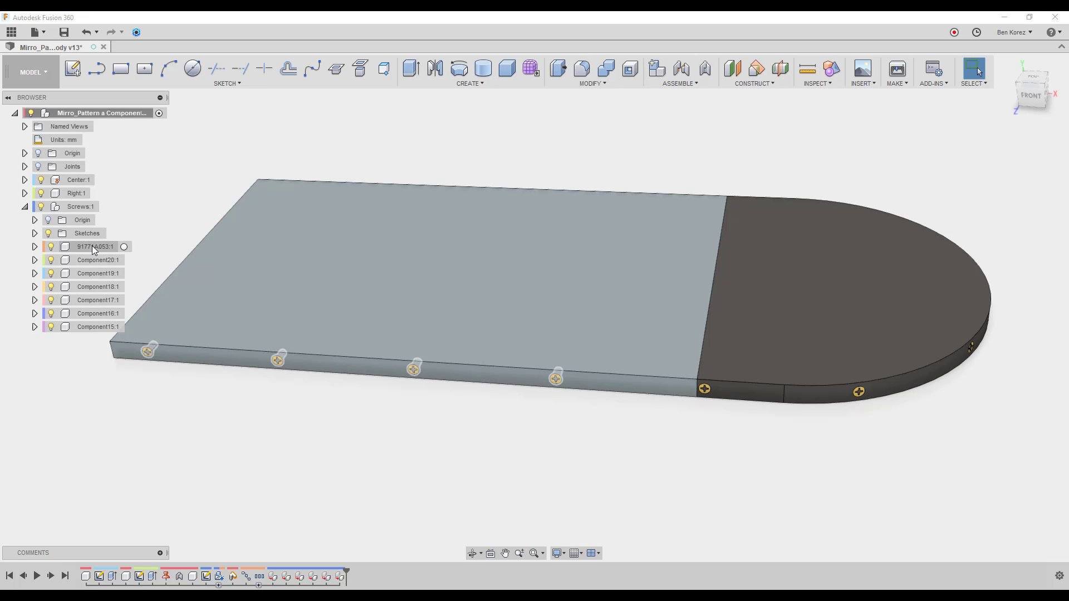
shift+middle_drag(193, 170, 174, 169)
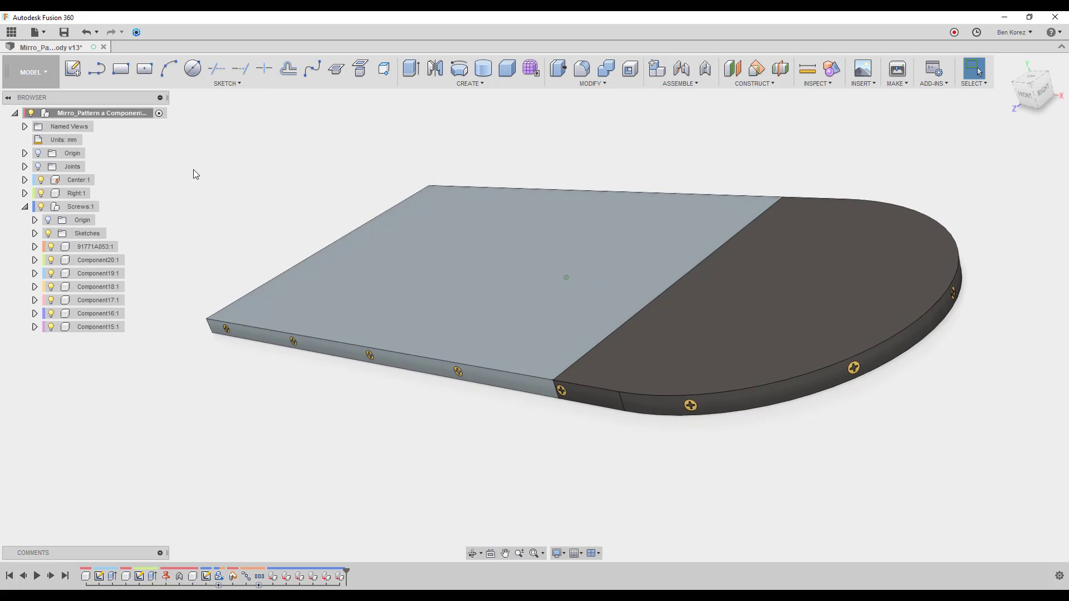
click(95, 272)
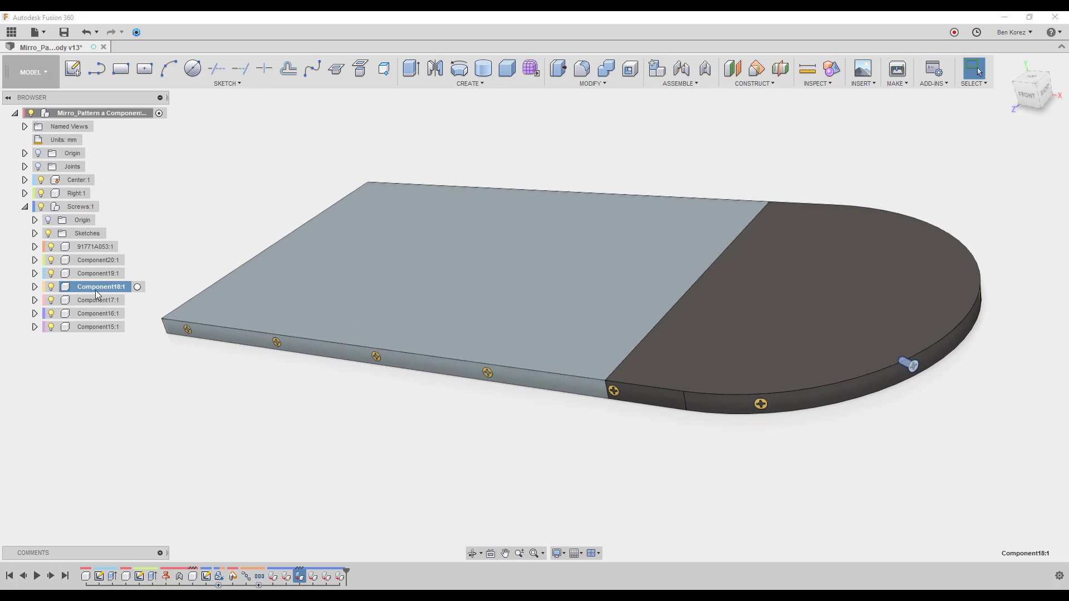
click(122, 383)
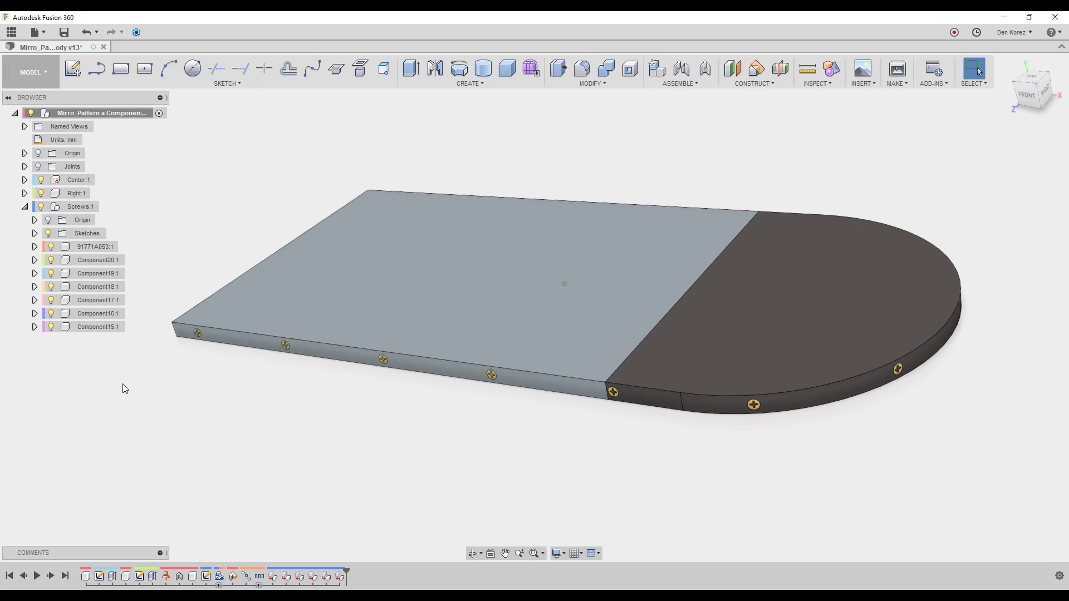
mouse_move(777, 332)
mouse_down()
mouse_move(757, 436)
mouse_move(772, 315)
mouse_up()
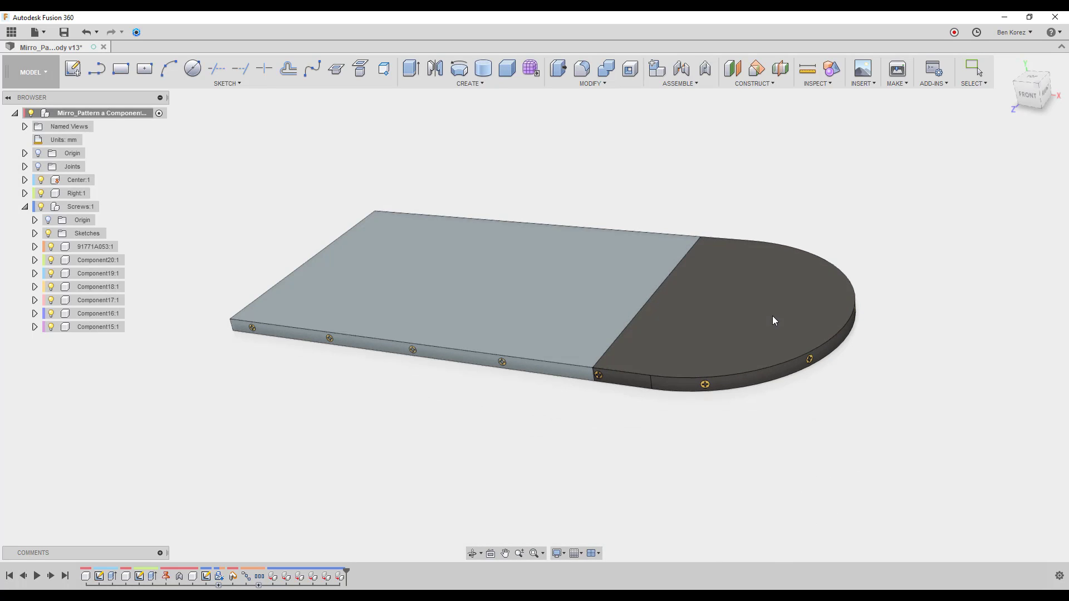
- Create a rigid group from the Right plate and Component15 through Component20, with child components included
key(F6)
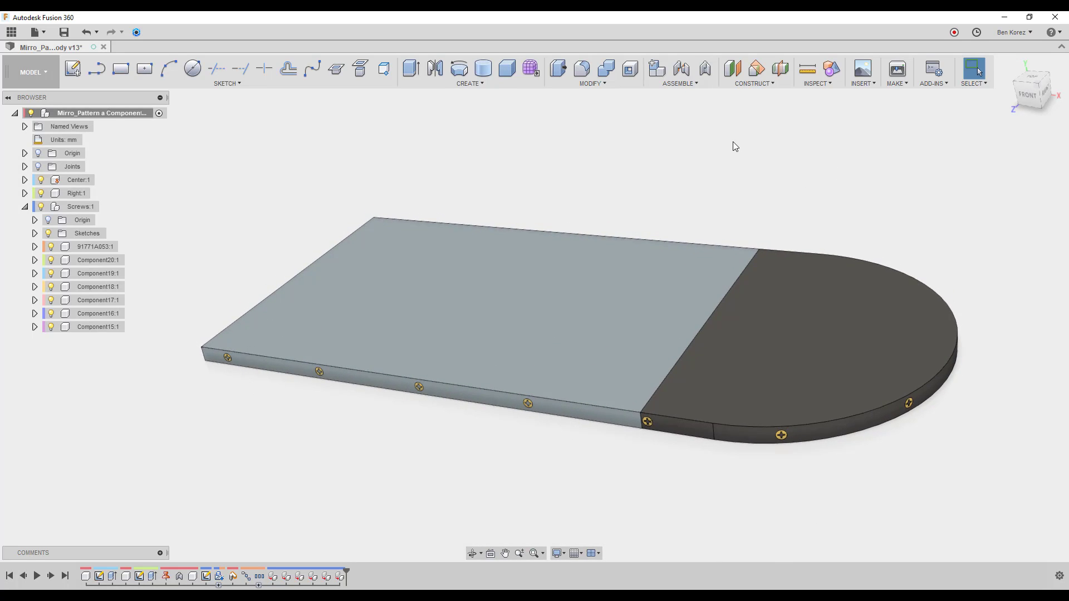
click(678, 83)
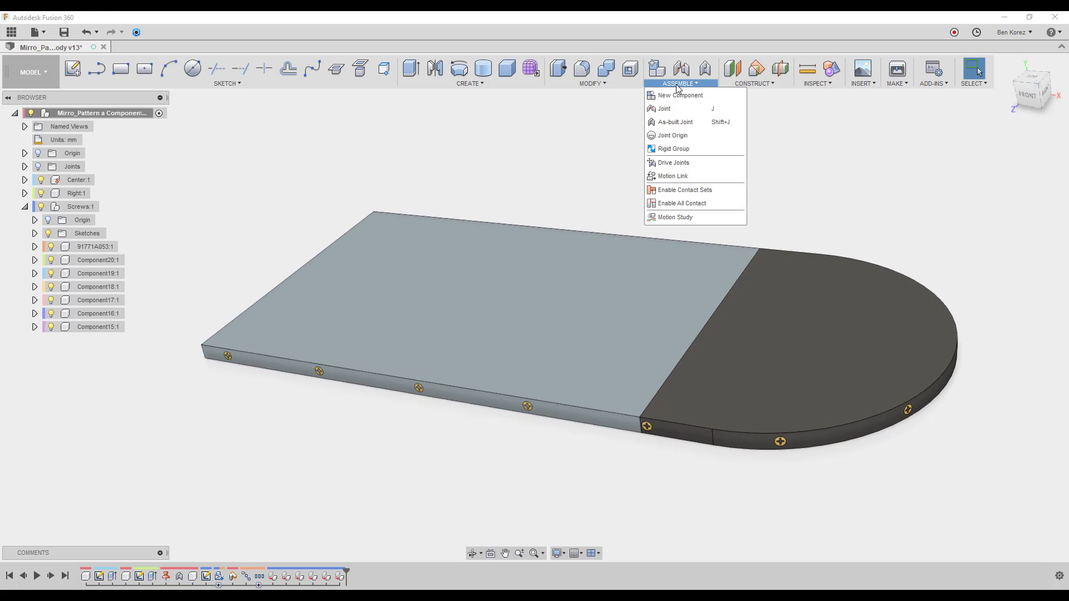
click(674, 149)
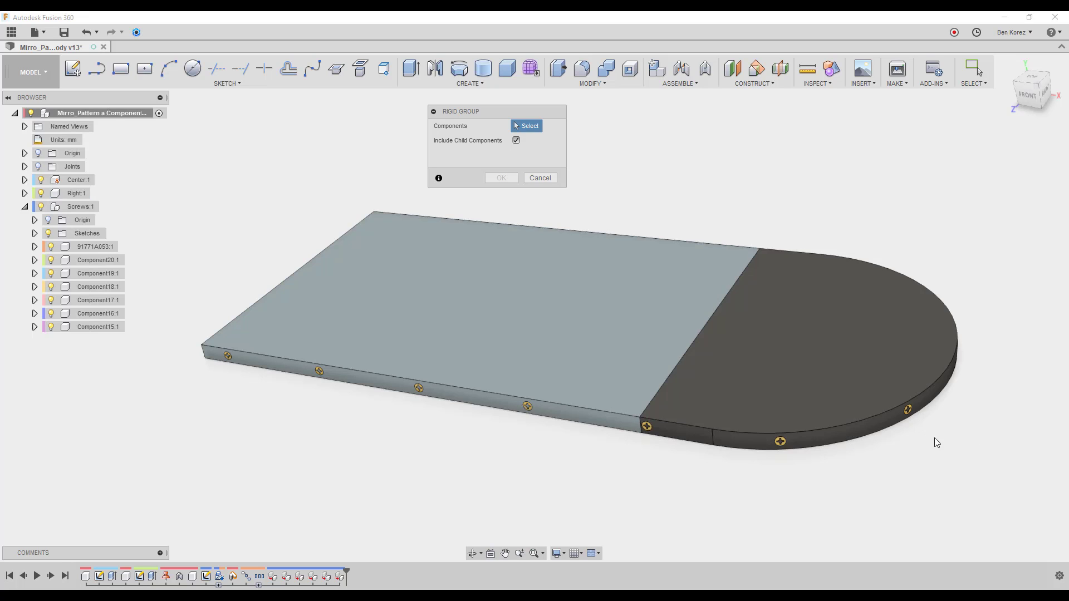
click(831, 339)
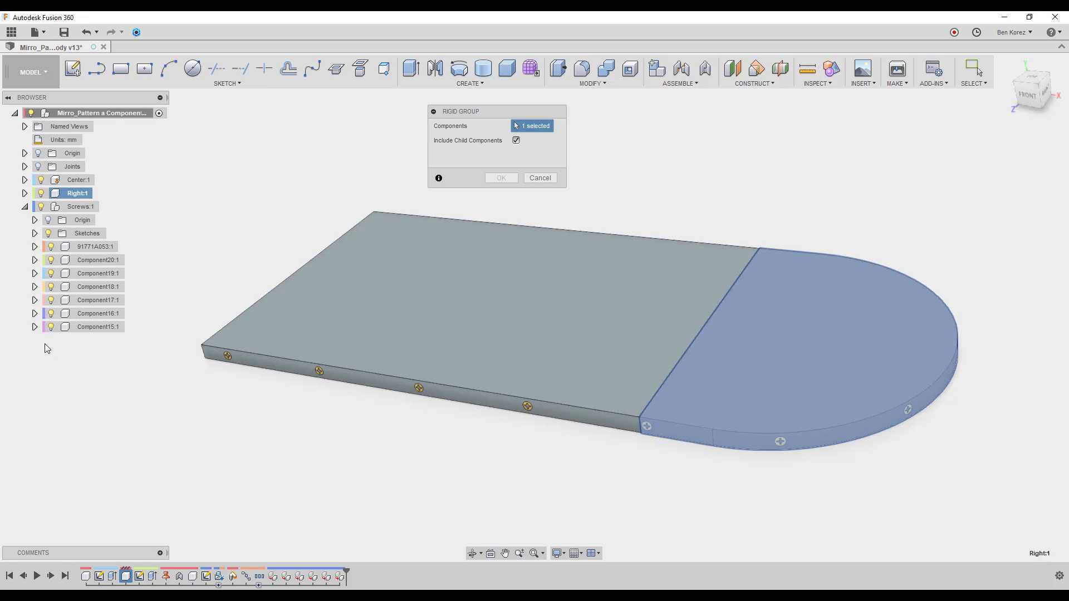
click(95, 328)
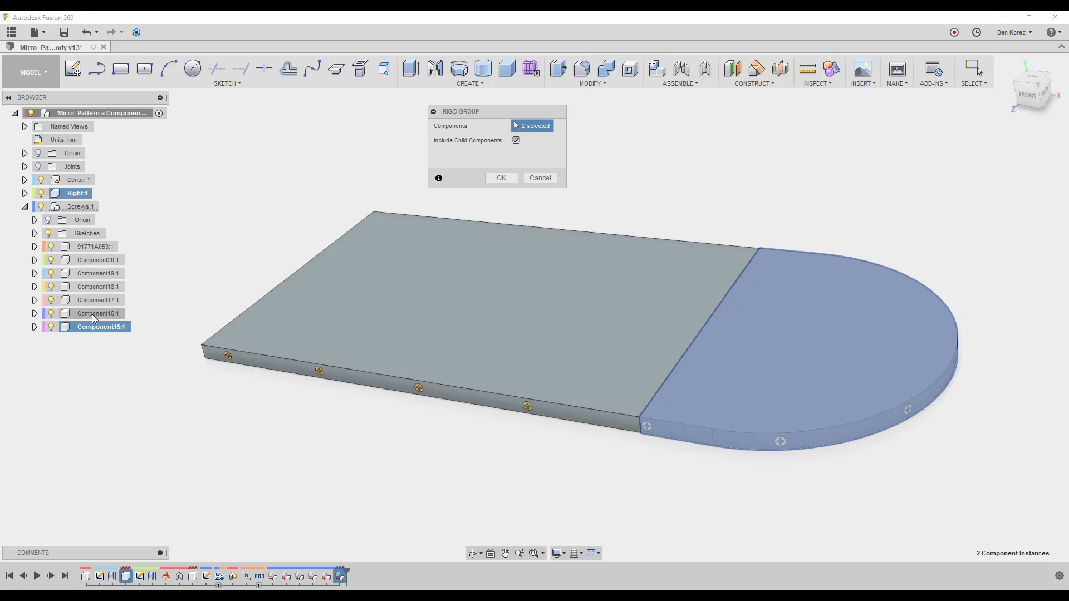
click(94, 315)
click(91, 300)
click(94, 287)
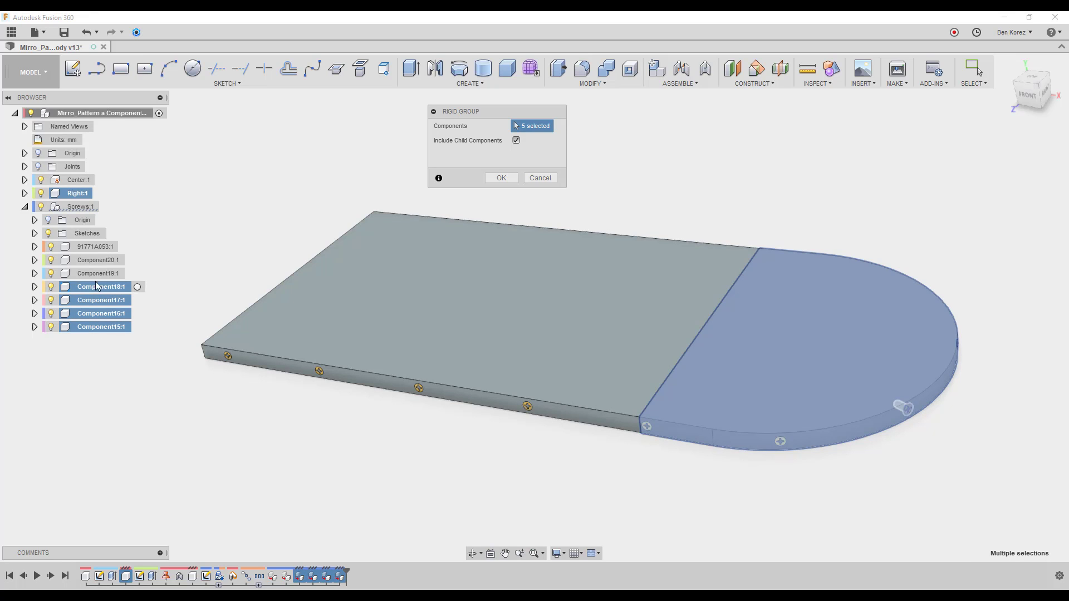
click(99, 273)
click(99, 259)
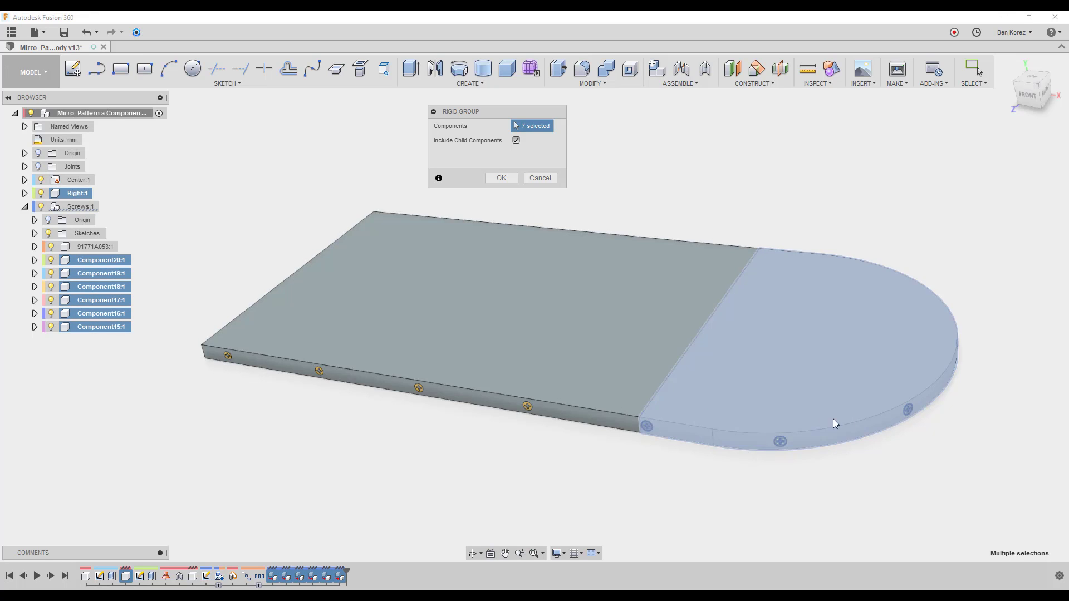
click(495, 179)
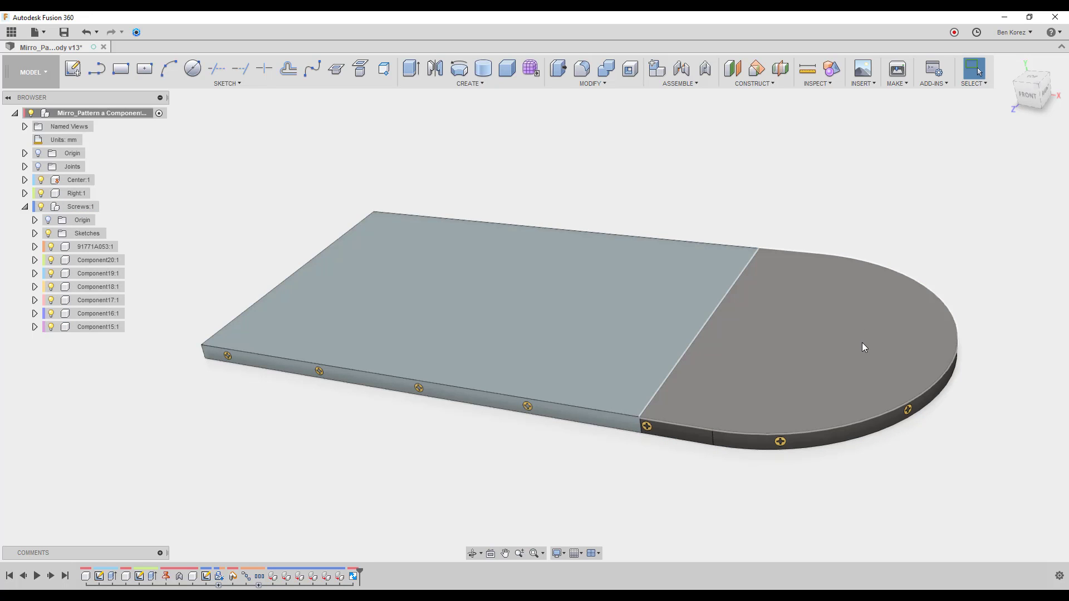
- Swing the rounded Right plate downward on its joint to test the grouped screws' movement, and compare it with the Center plate
drag(866, 346, 787, 254)
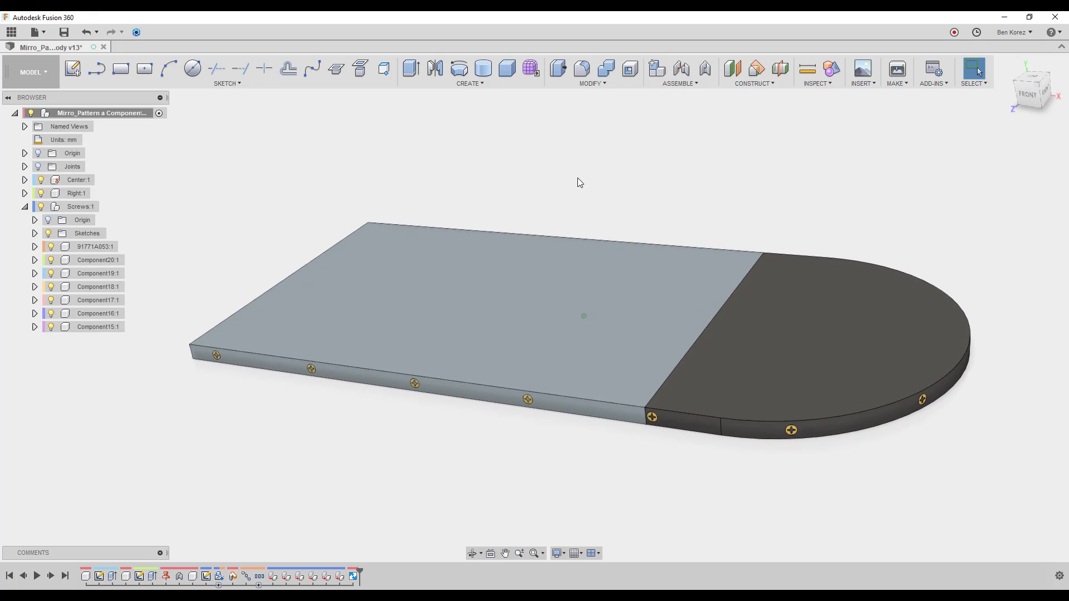
drag(816, 345, 806, 419)
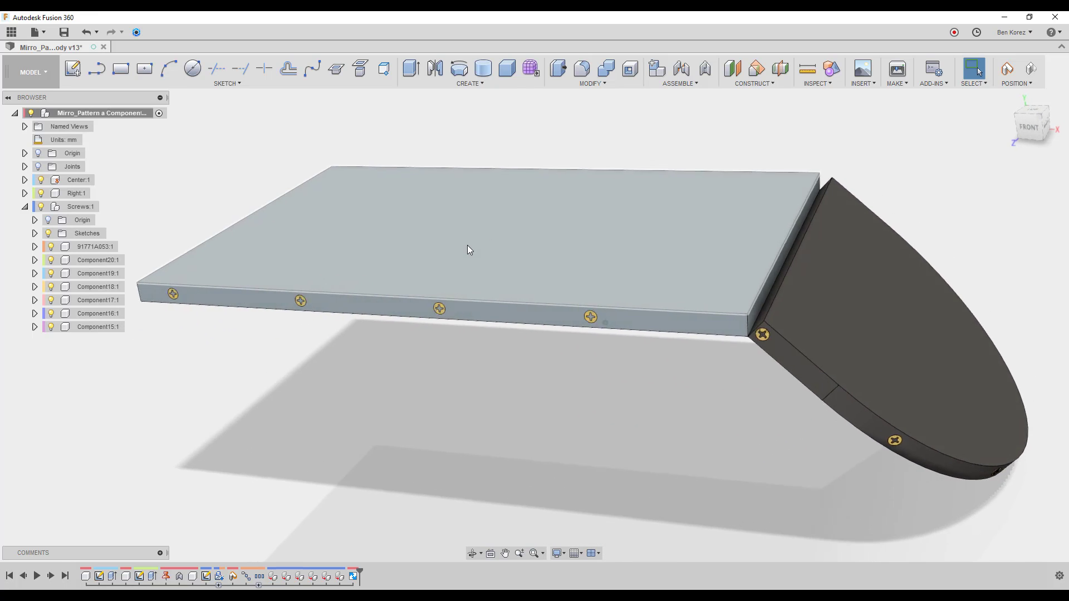
click(457, 266)
click(440, 353)
click(459, 275)
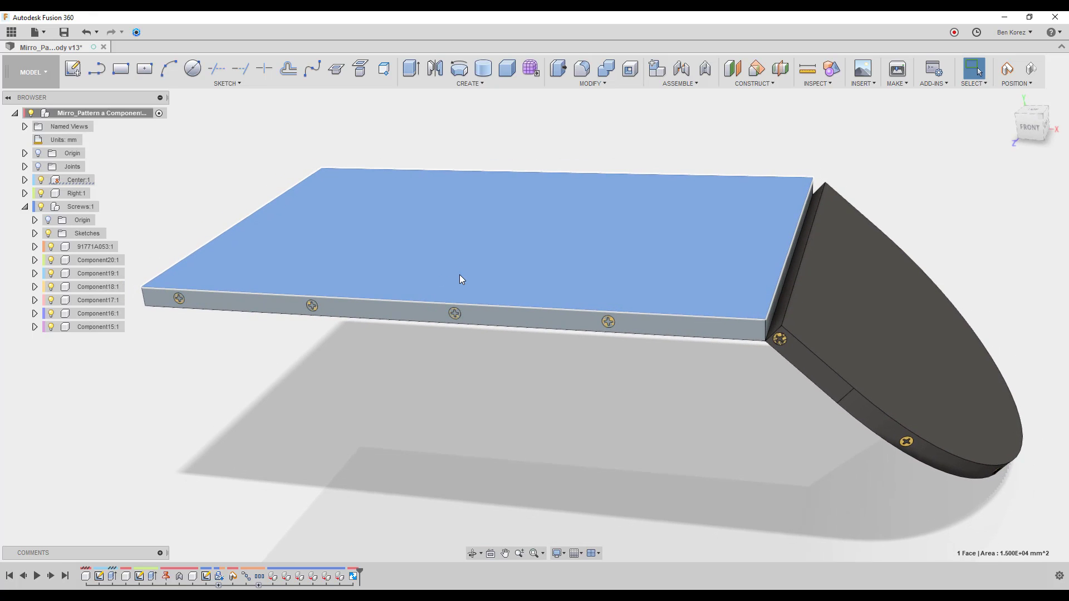
click(453, 351)
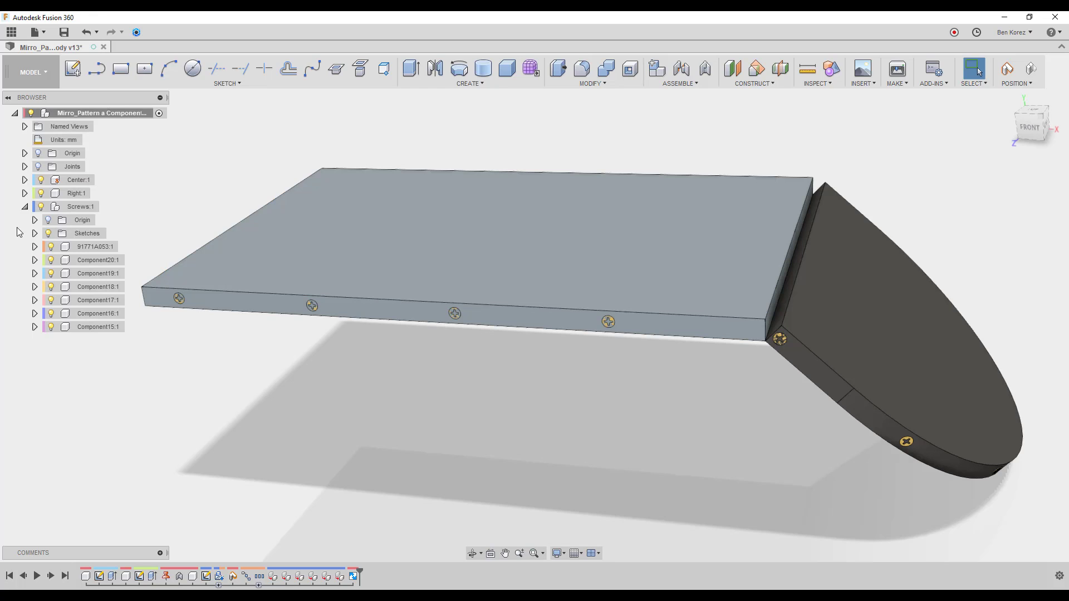
- Inspect the bodies of 91771A053 by highlighting Body1 through Body4 to find their screws on the Center plate, and collapse the component again
click(35, 233)
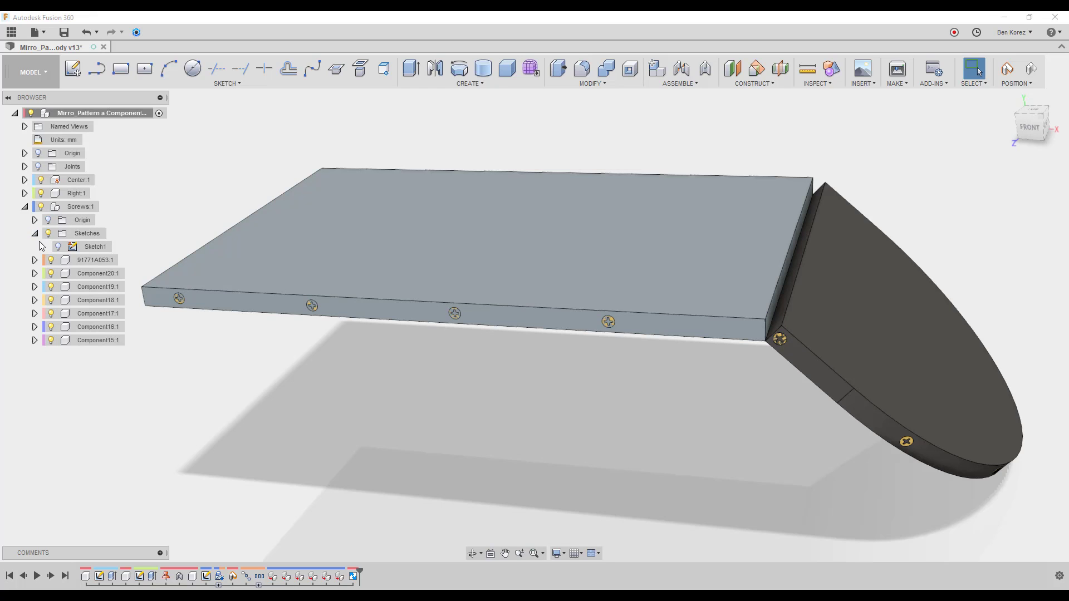
click(34, 233)
click(35, 247)
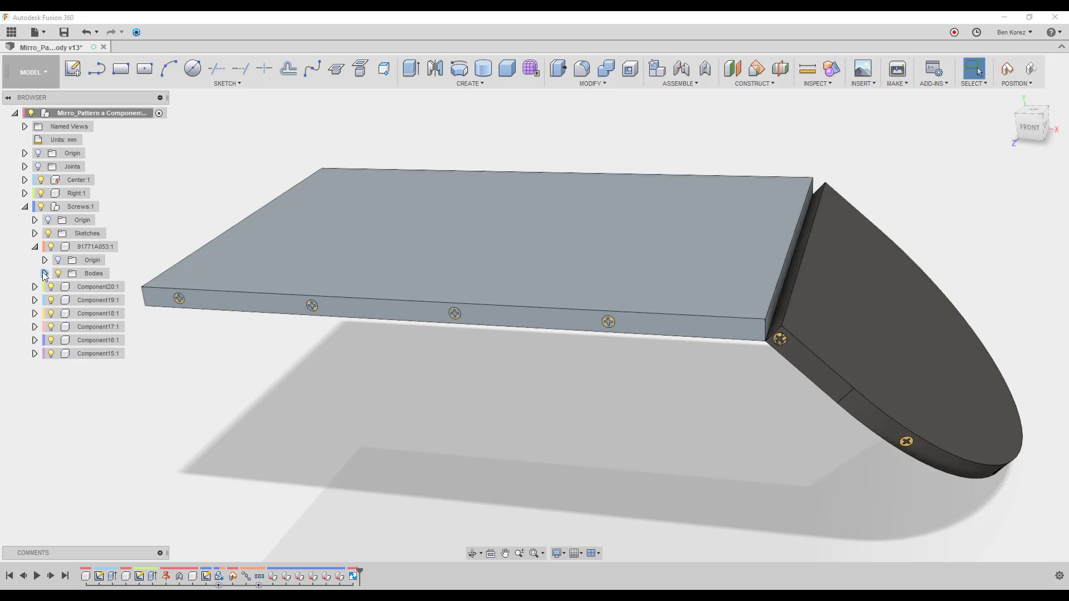
click(45, 274)
click(100, 287)
click(102, 301)
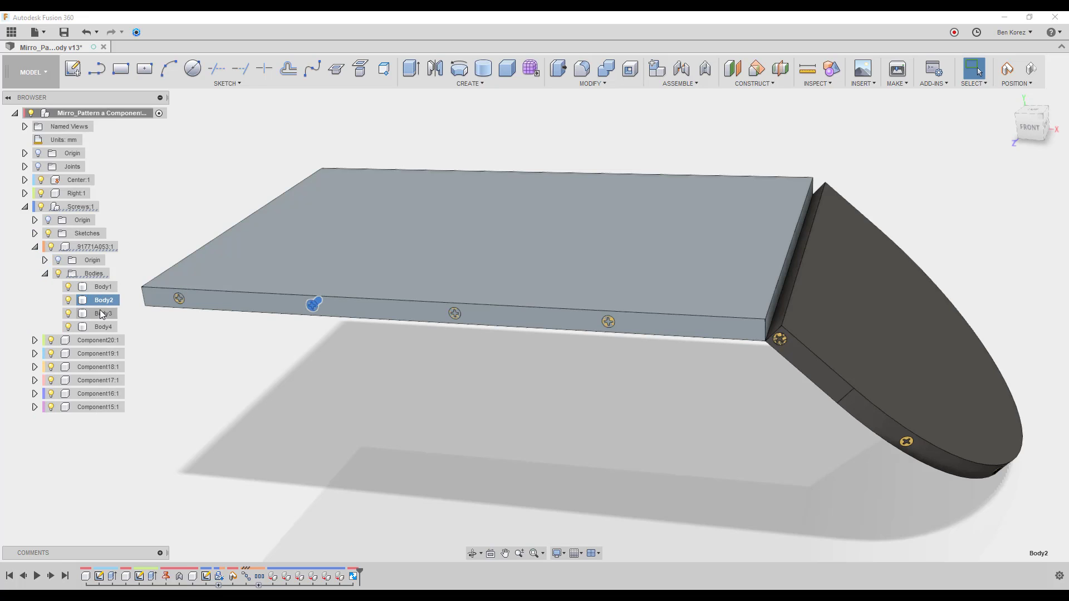
click(101, 314)
click(101, 328)
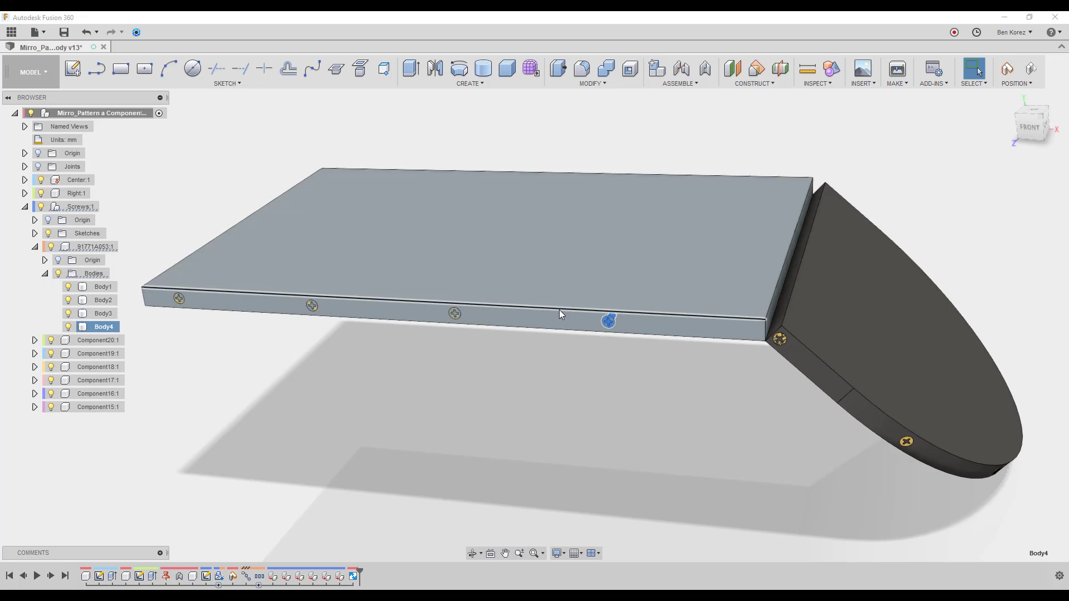
click(546, 432)
scroll(544, 432, down, 2)
shift+middle_drag(545, 432, 887, 215)
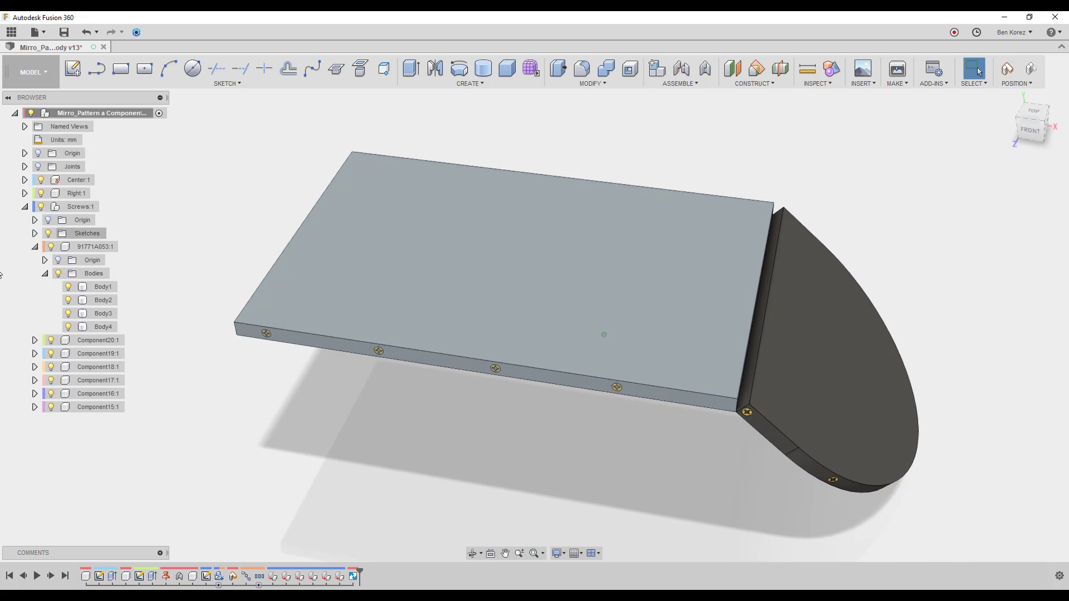
click(45, 273)
click(34, 247)
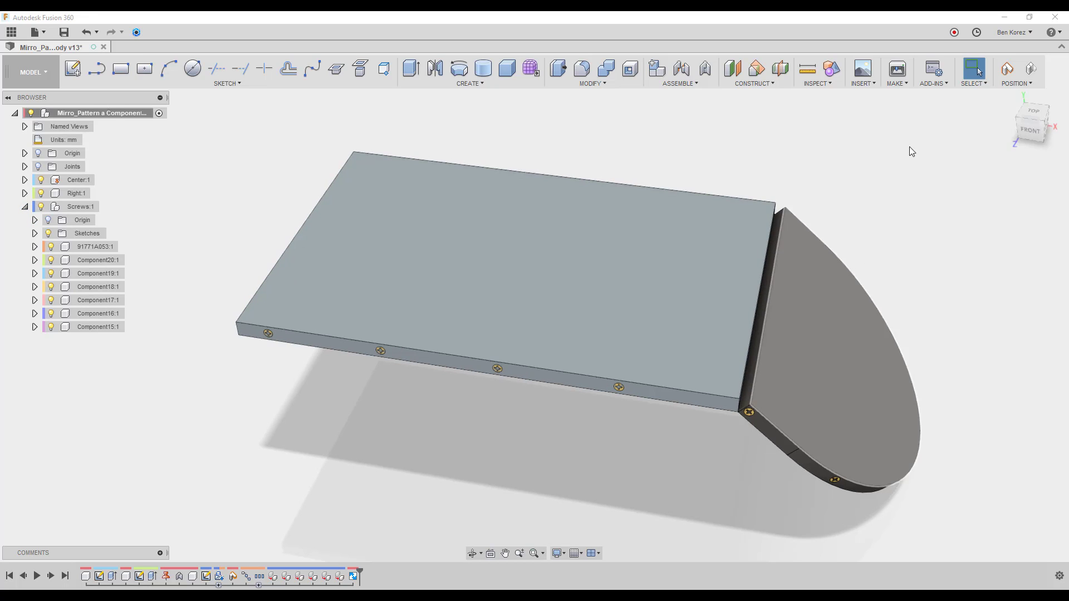
- Revert the Right plate to its original position, and briefly highlight its upper face
click(1030, 68)
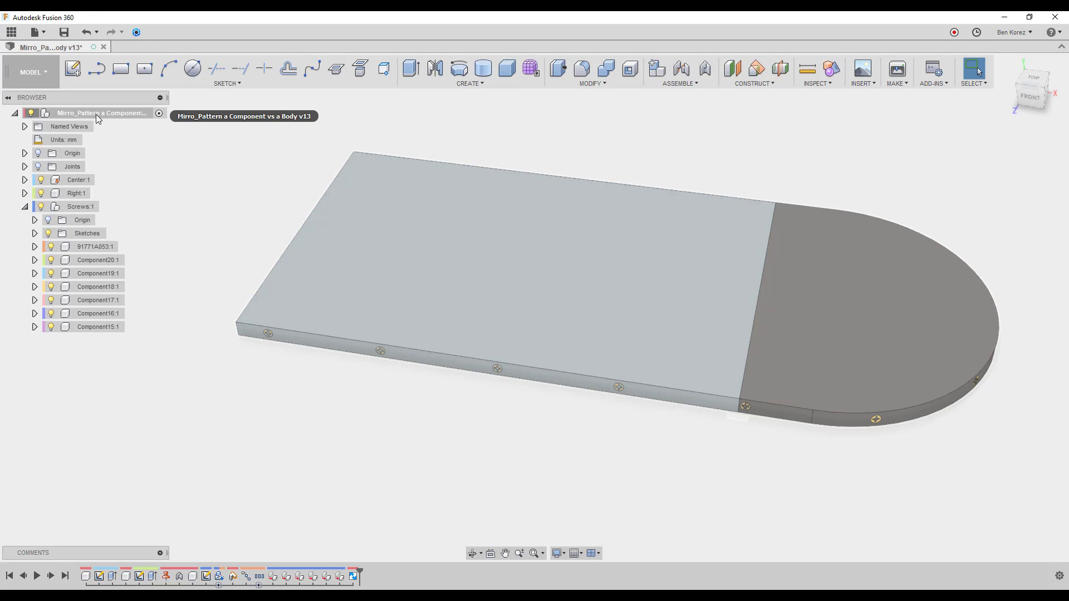
click(926, 299)
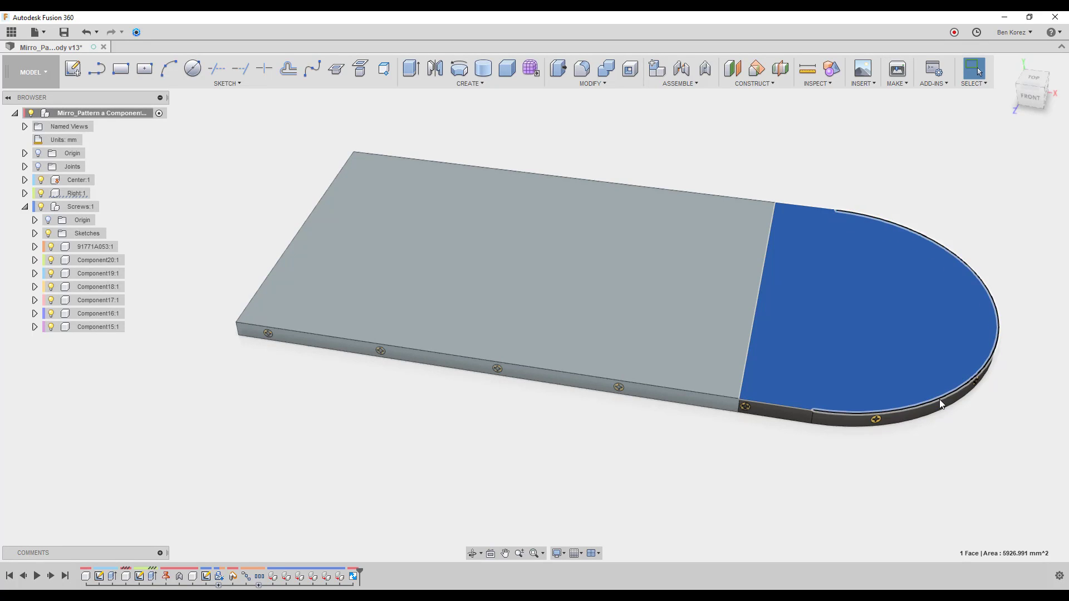
click(314, 139)
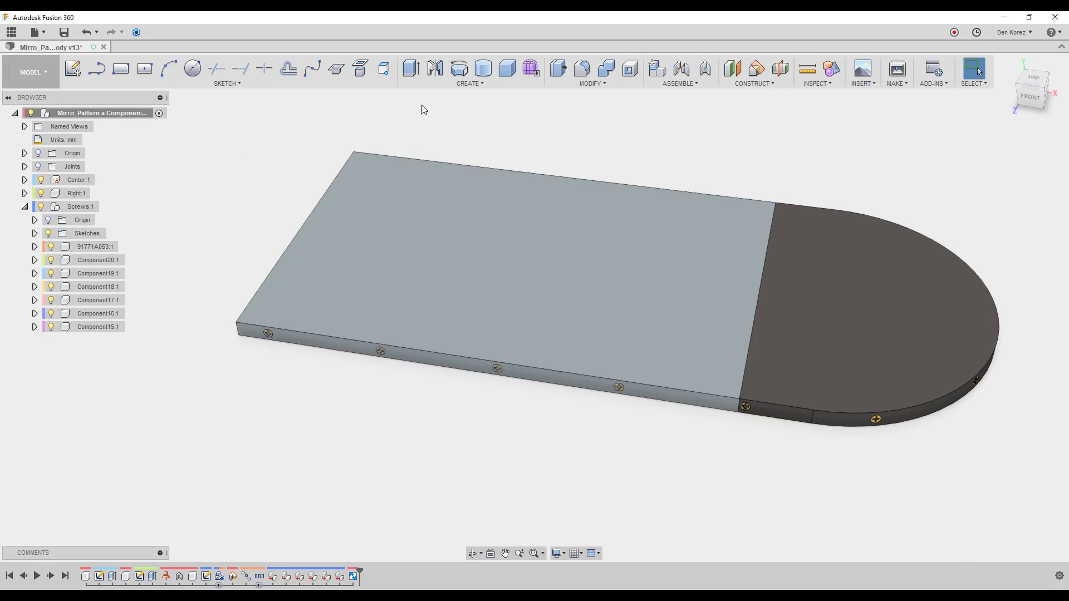
click(439, 72)
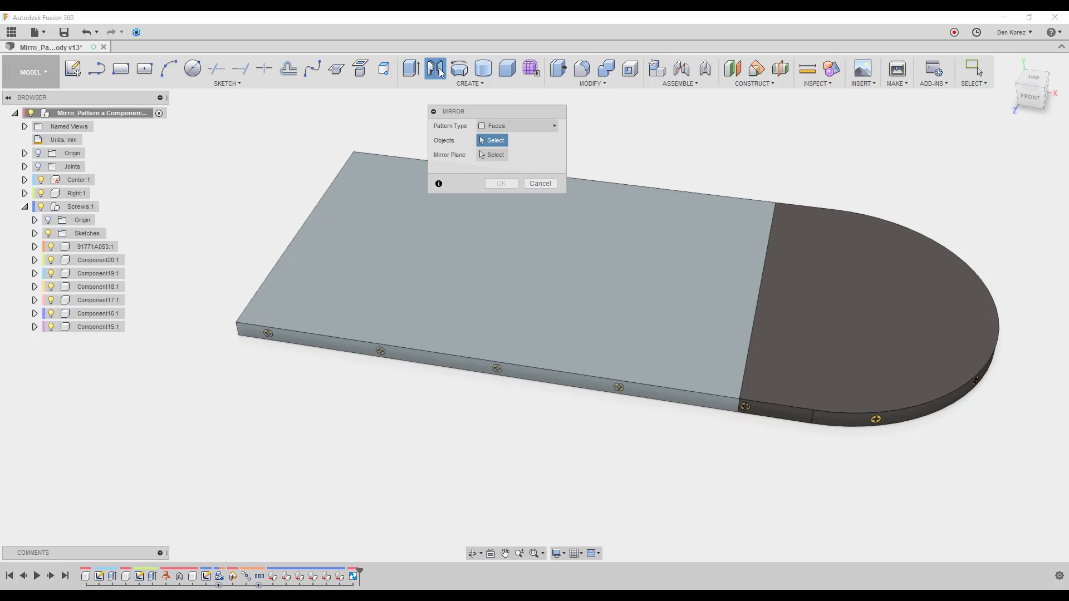
click(529, 126)
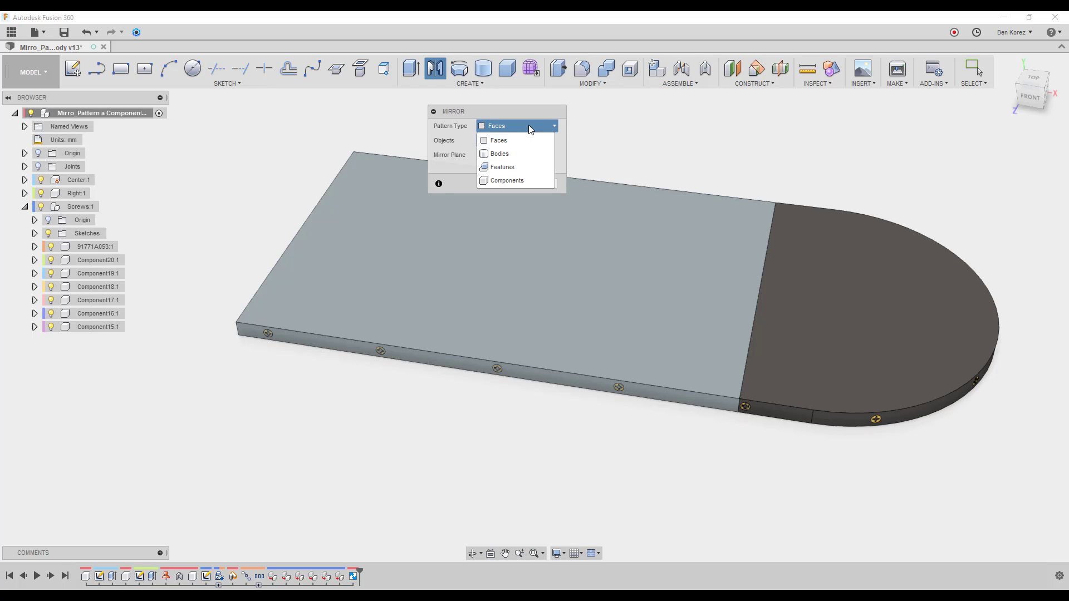
click(517, 180)
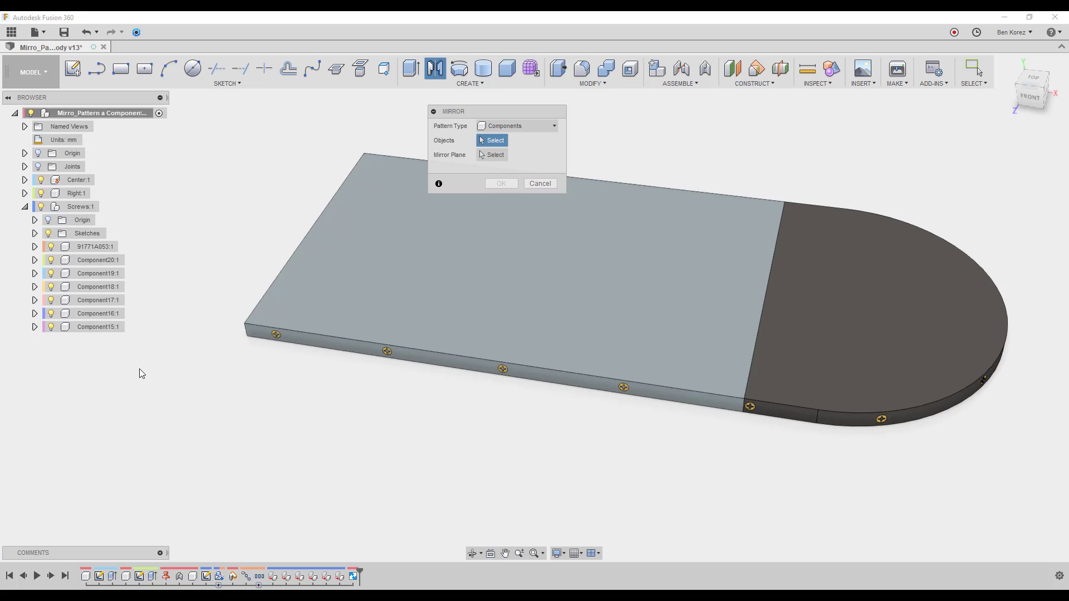
click(72, 193)
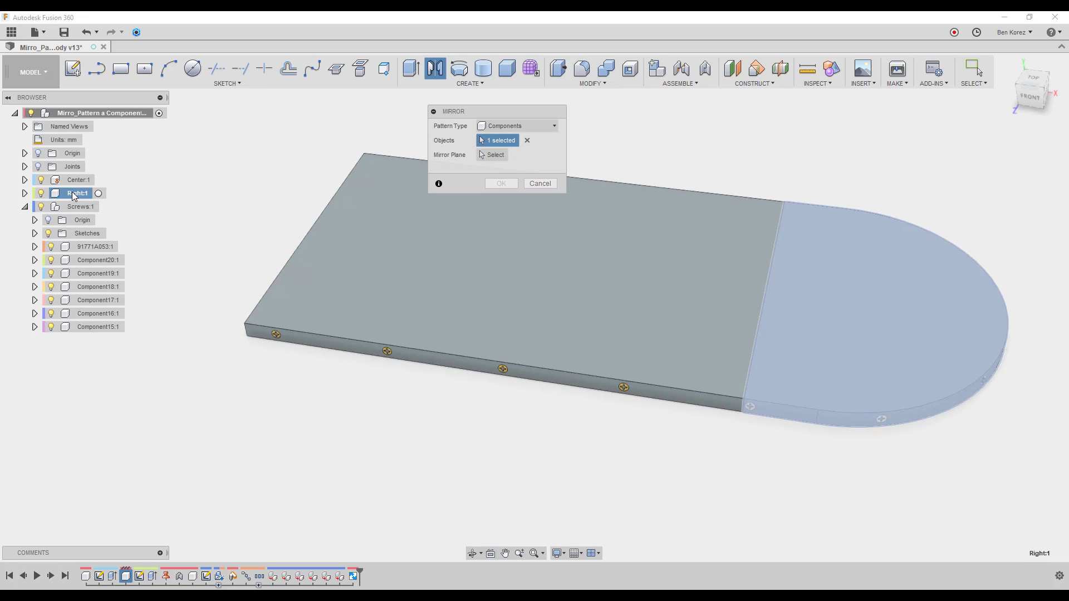
click(114, 259)
click(109, 273)
click(108, 286)
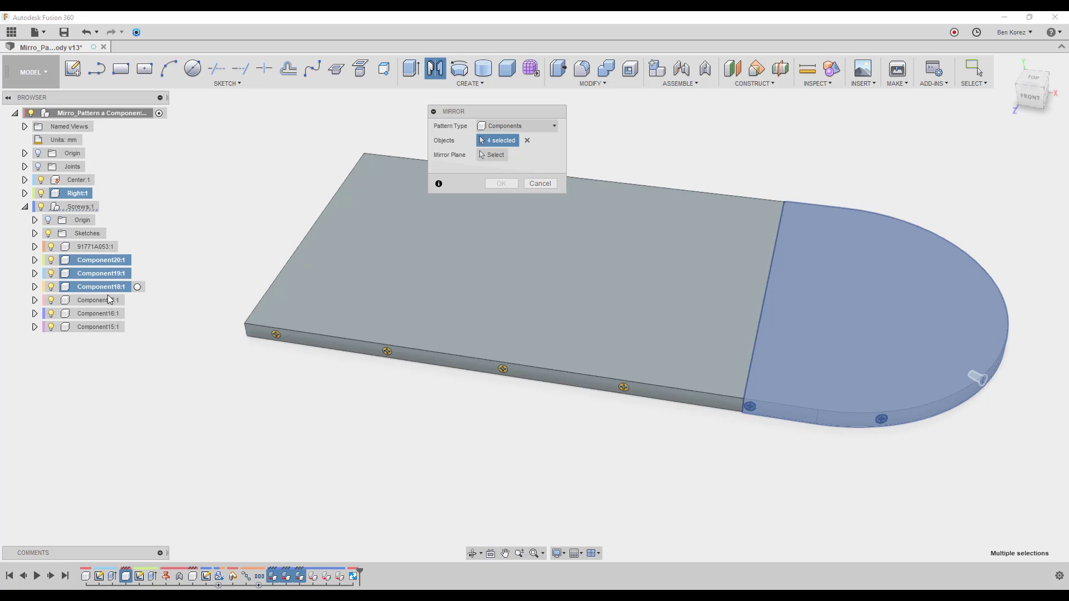
click(108, 300)
click(105, 313)
click(105, 327)
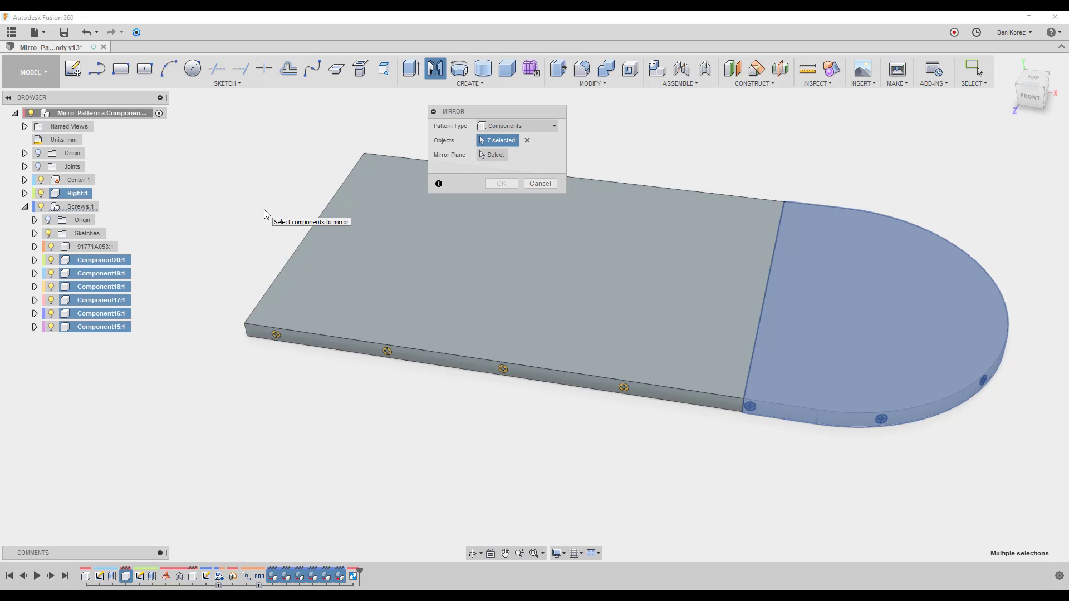
click(493, 155)
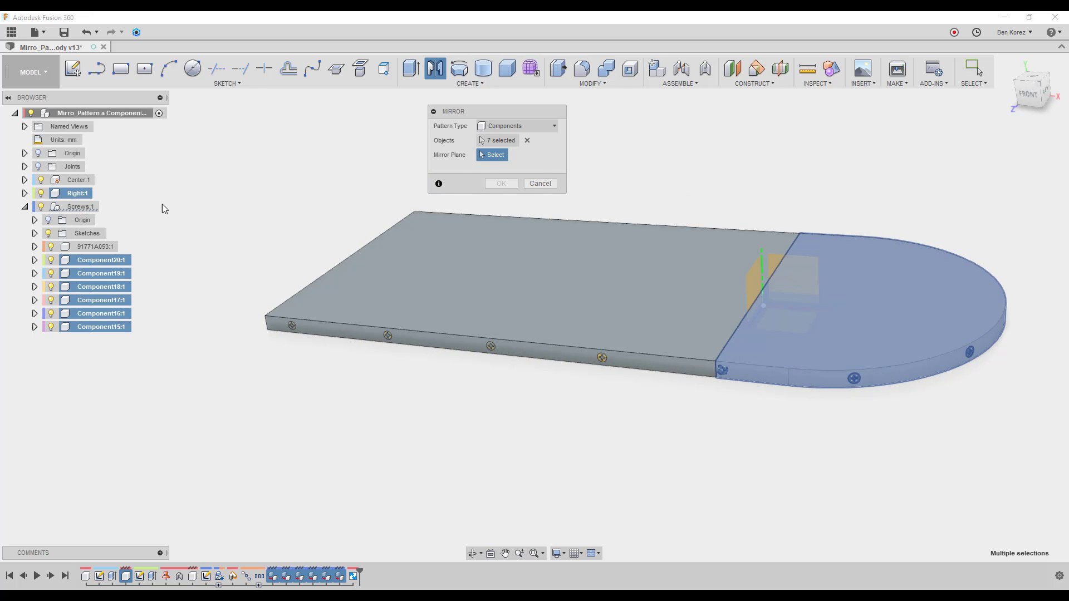
click(40, 166)
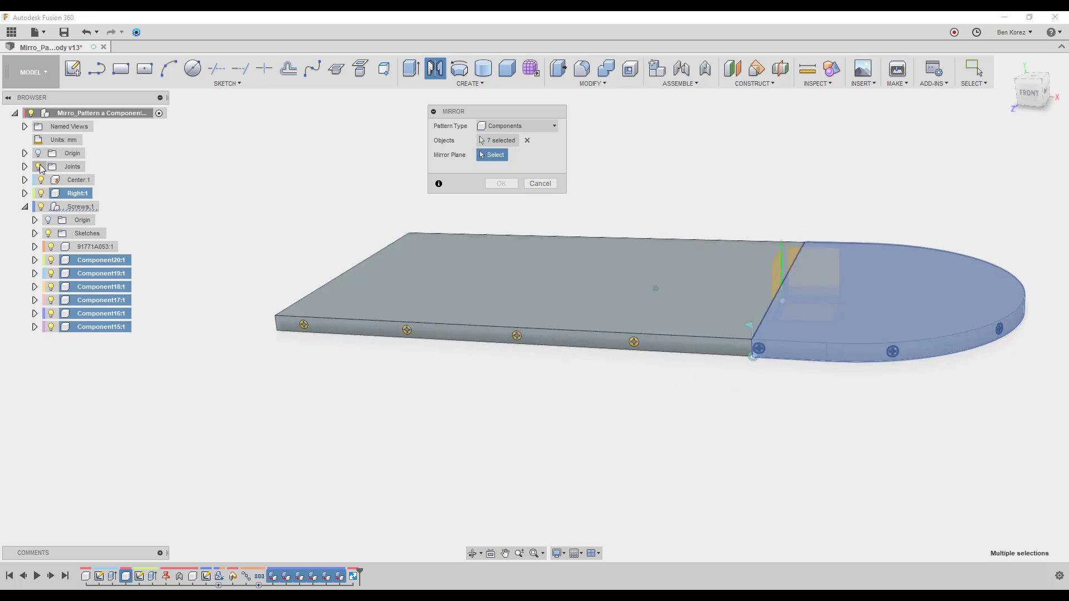
click(39, 165)
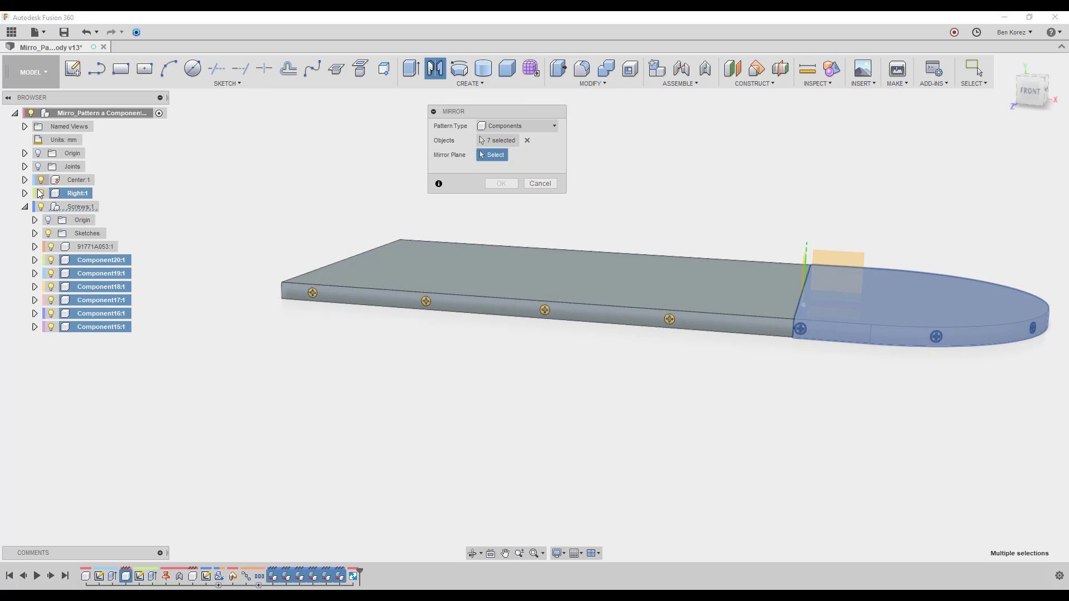
click(51, 219)
click(49, 219)
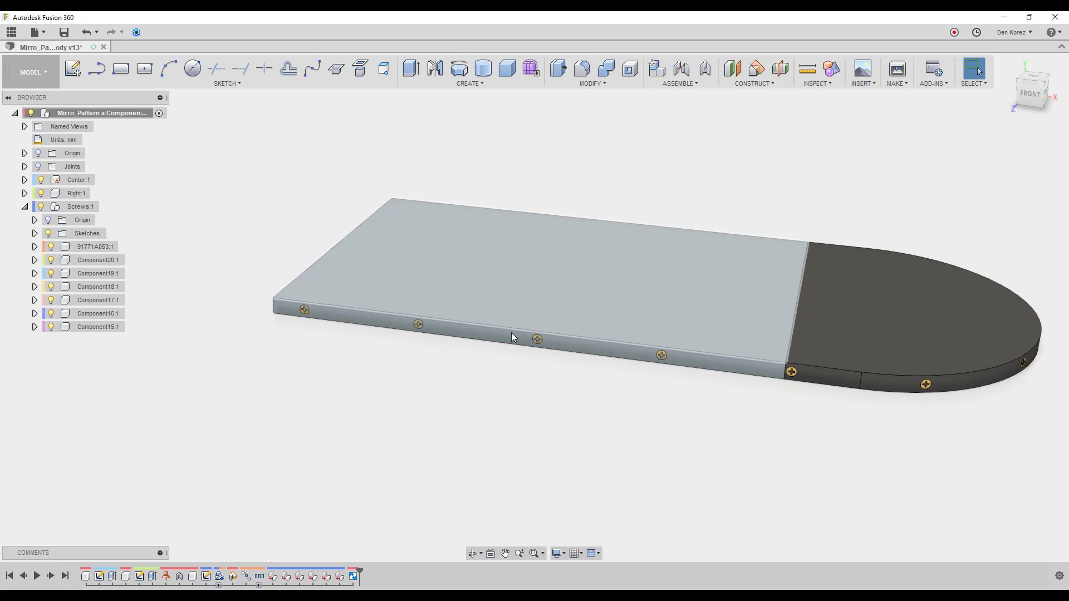
- Show the assembly's origin planes to check where they lie relative to the Center plate, and hide them again
click(38, 154)
shift+middle_drag(490, 225, 749, 281)
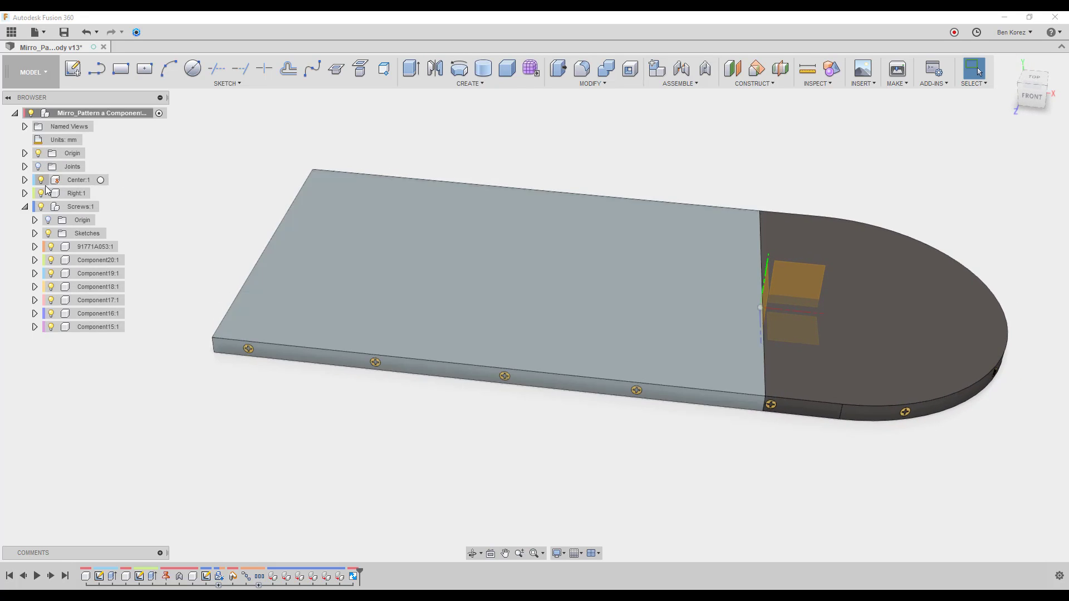
click(38, 154)
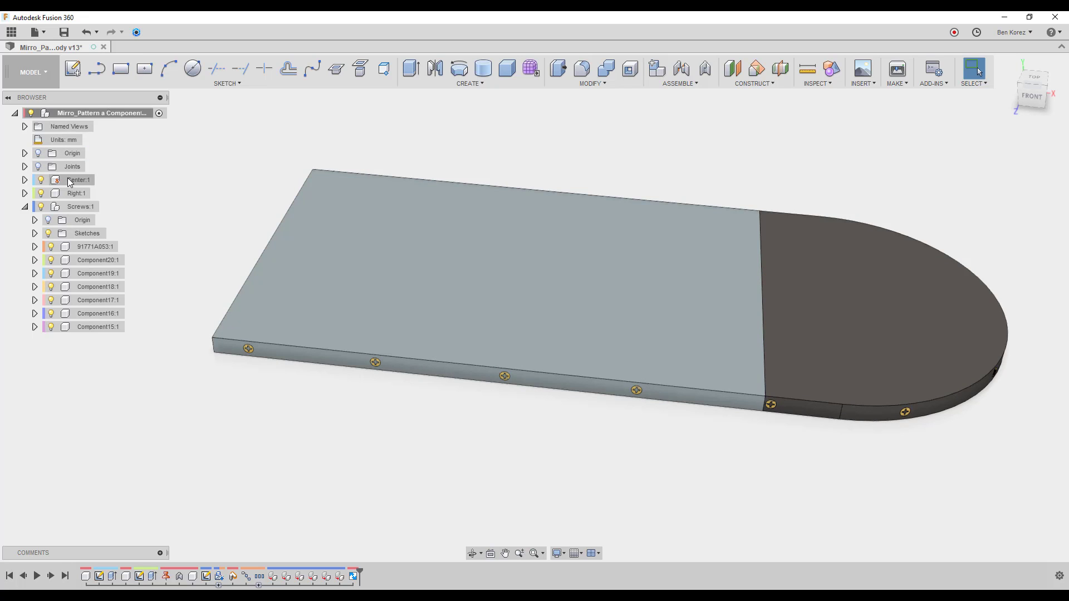
- Activate the Center component and construct a midplane between the plate's two opposite end faces, one of them adjoining the Right plate
click(100, 180)
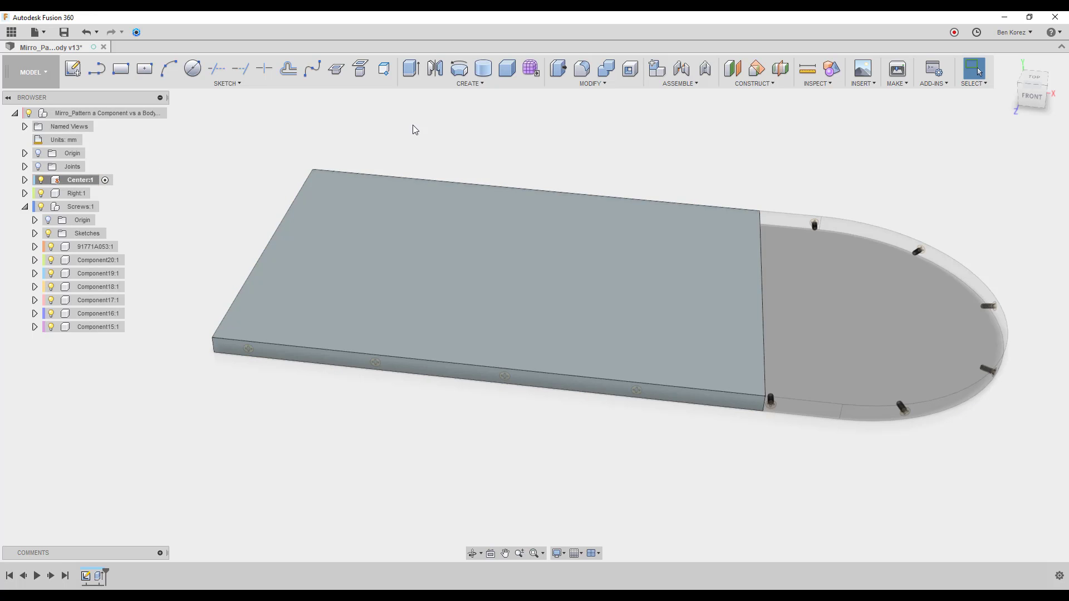
click(772, 83)
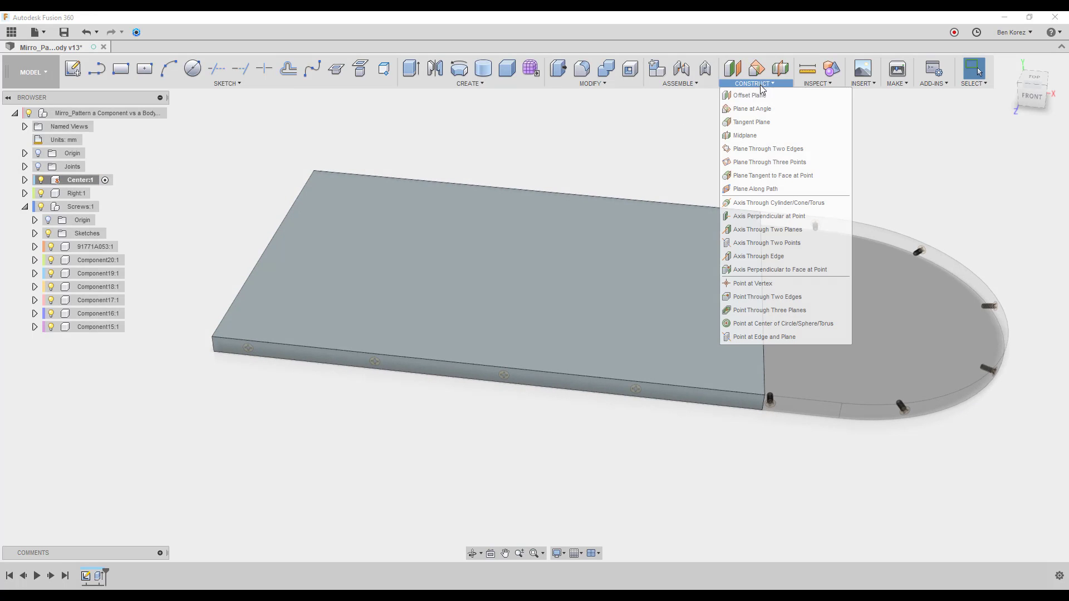
click(749, 136)
shift+middle_drag(750, 136, 396, 241)
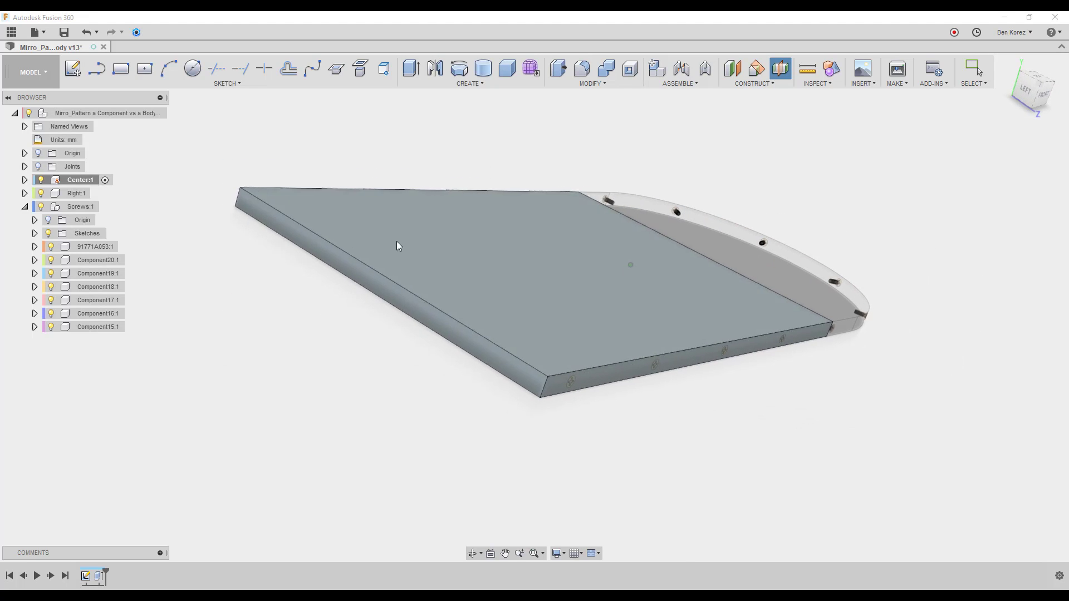
click(364, 278)
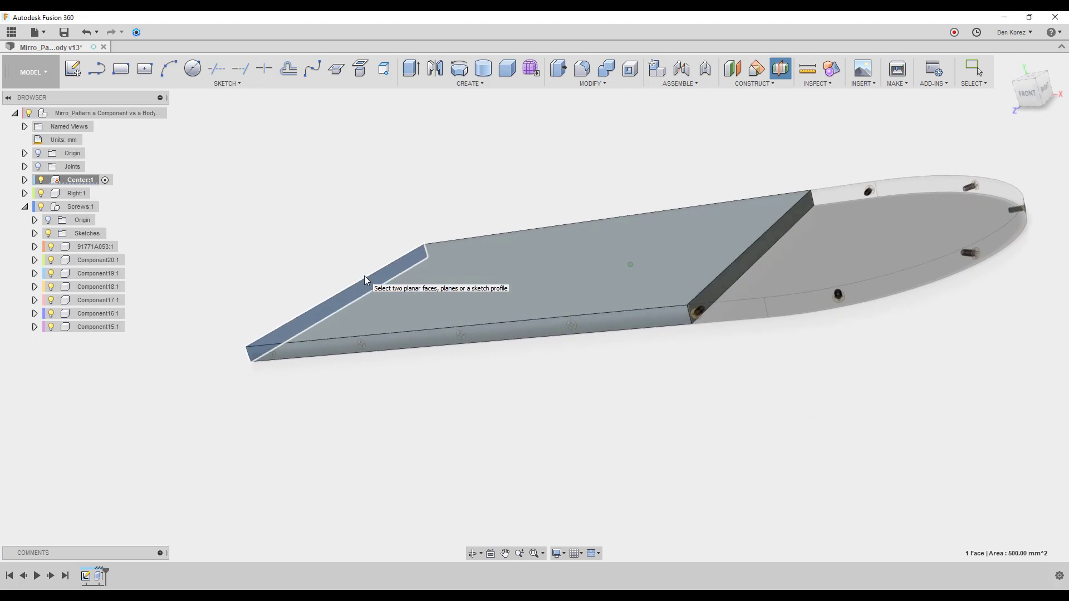
shift+middle_drag(630, 265, 690, 288)
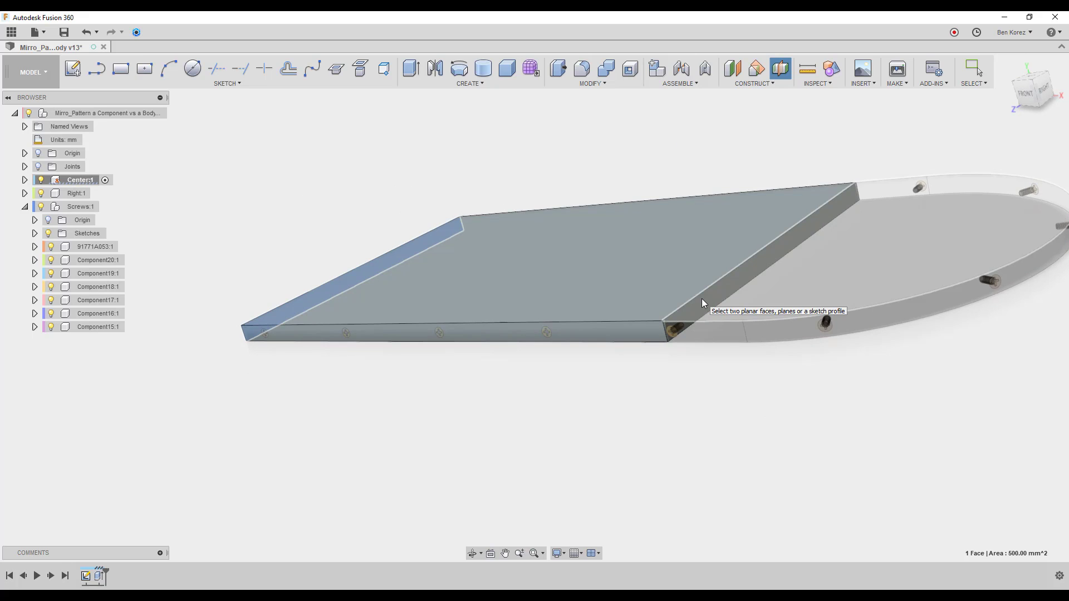
scroll(701, 299, up, 2)
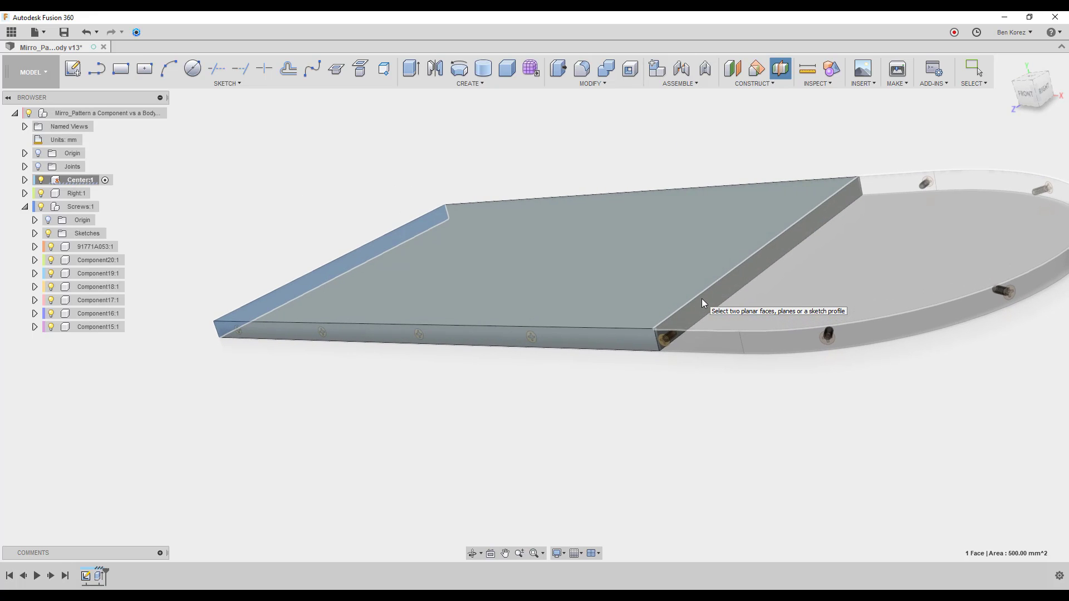
click(705, 307)
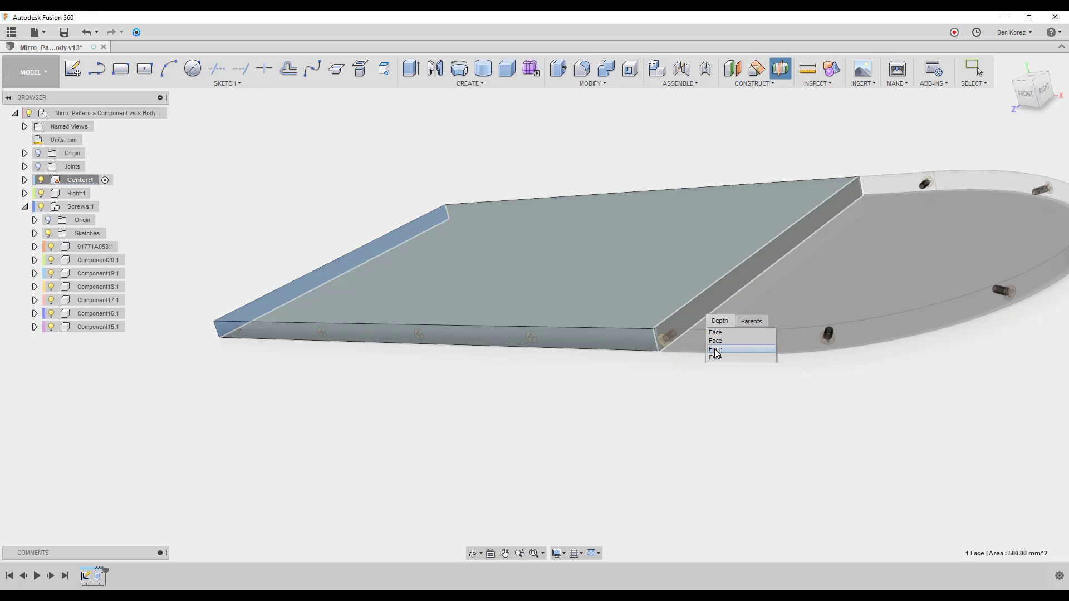
click(714, 352)
shift+middle_drag(616, 406, 499, 302)
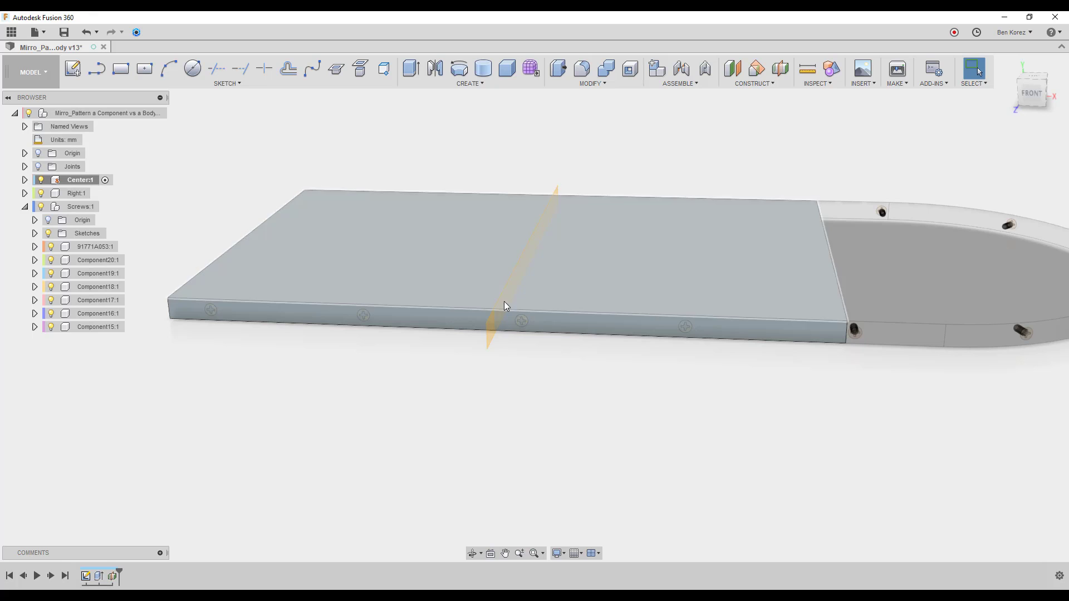
shift+middle_drag(569, 152, 566, 149)
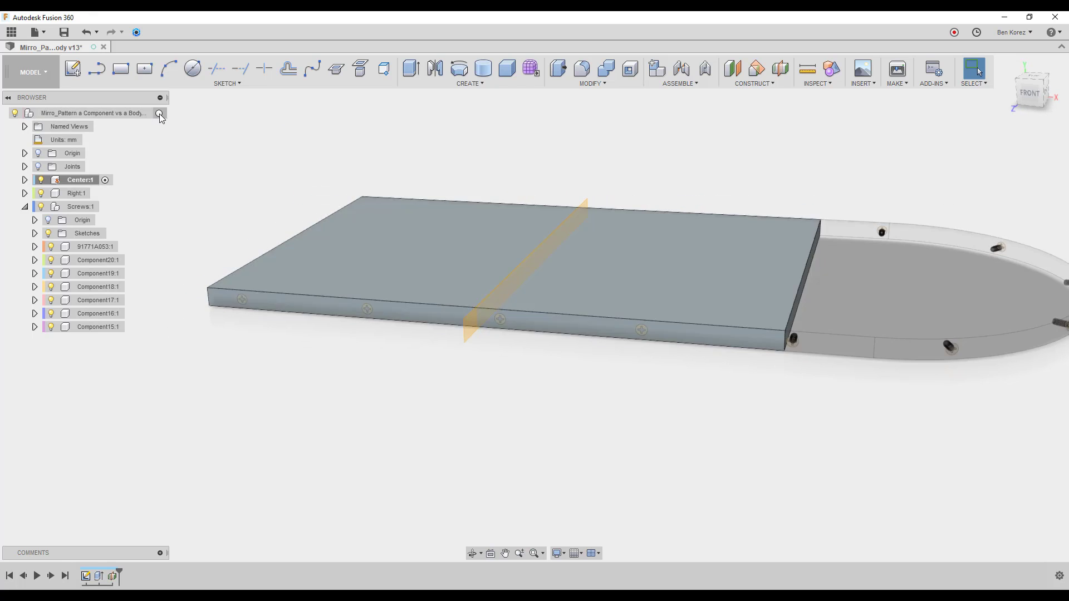
- Reactivate the top-level assembly and start a Mirror of type Components with the Right plate and Component15 through Component20 as objects
click(159, 113)
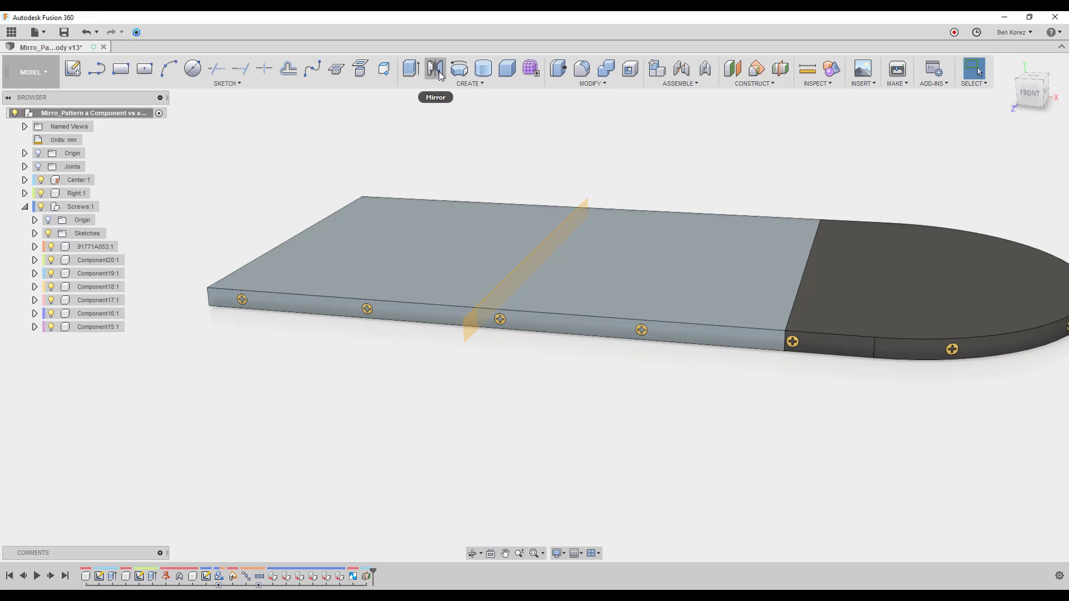
click(439, 72)
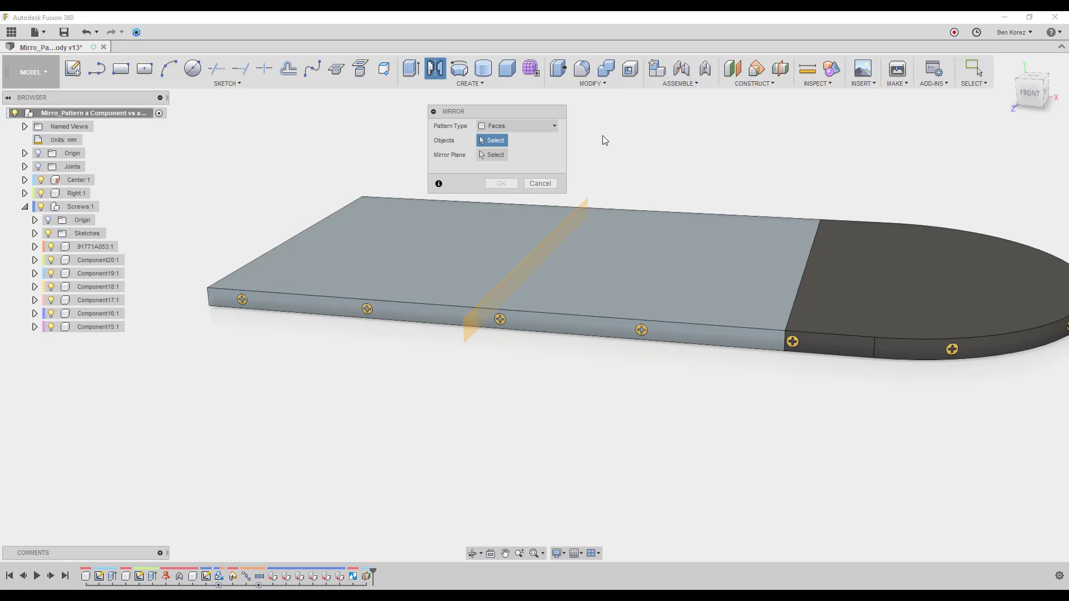
click(536, 126)
click(521, 181)
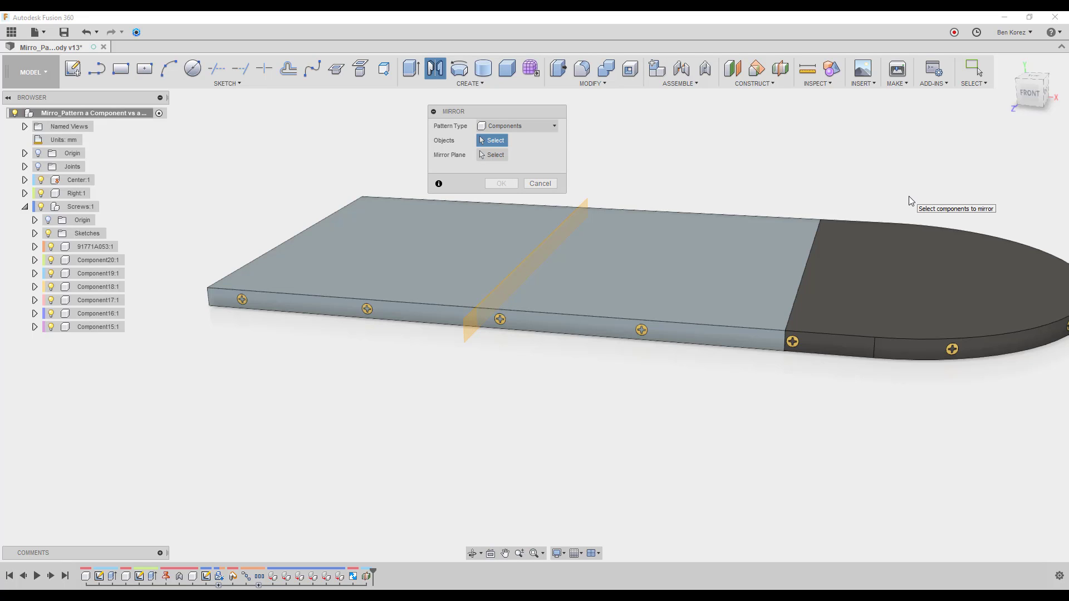
click(894, 275)
click(102, 261)
click(100, 274)
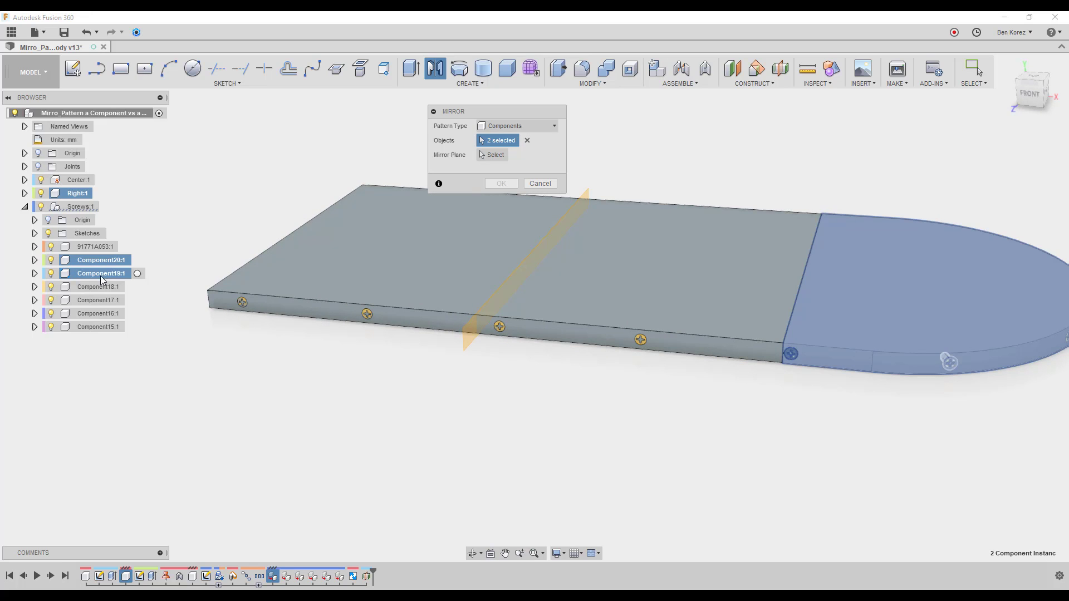
click(99, 287)
click(98, 301)
click(98, 312)
click(99, 328)
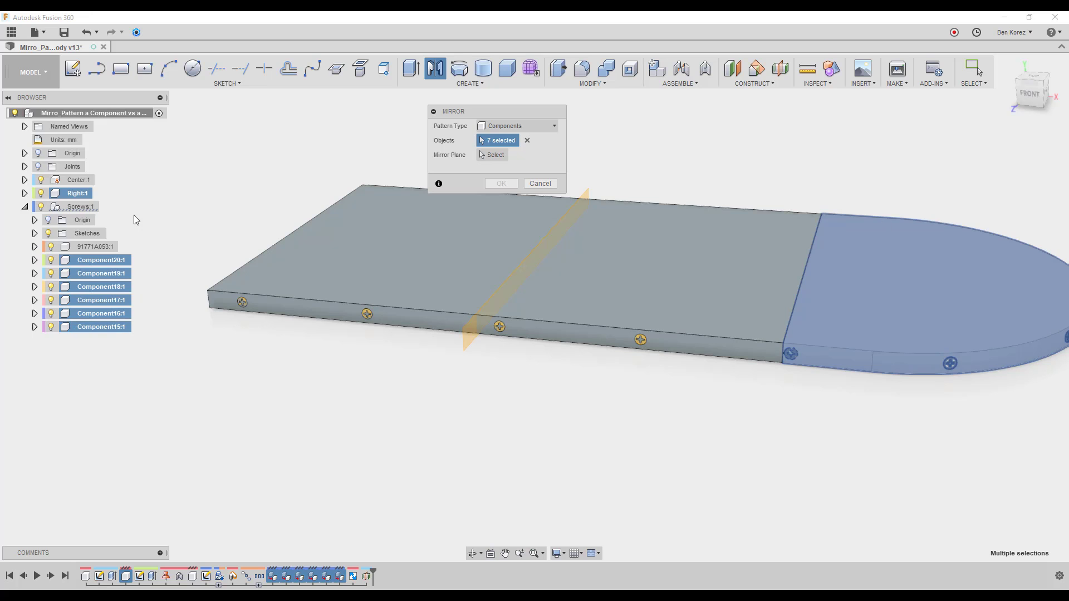
- Use the Center plate's midplane as the mirror plane and complete the component mirror
click(493, 156)
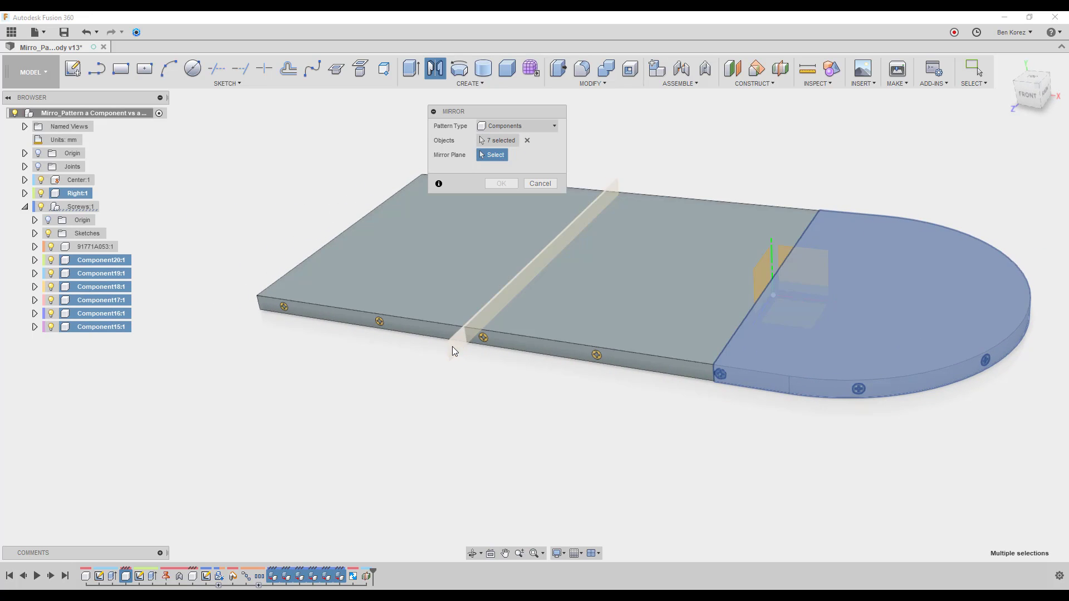
click(452, 348)
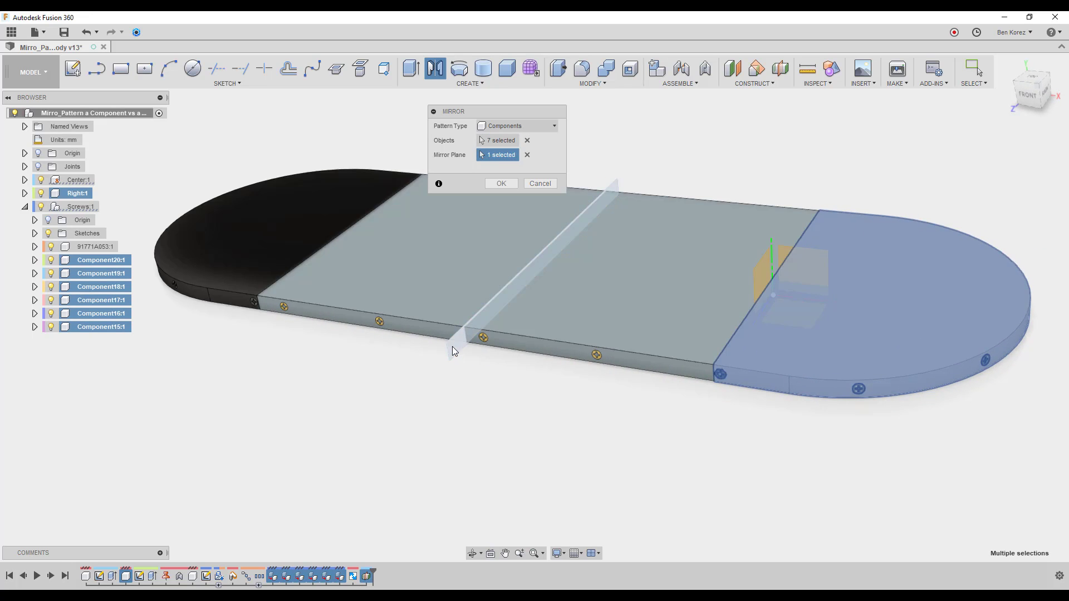
click(500, 184)
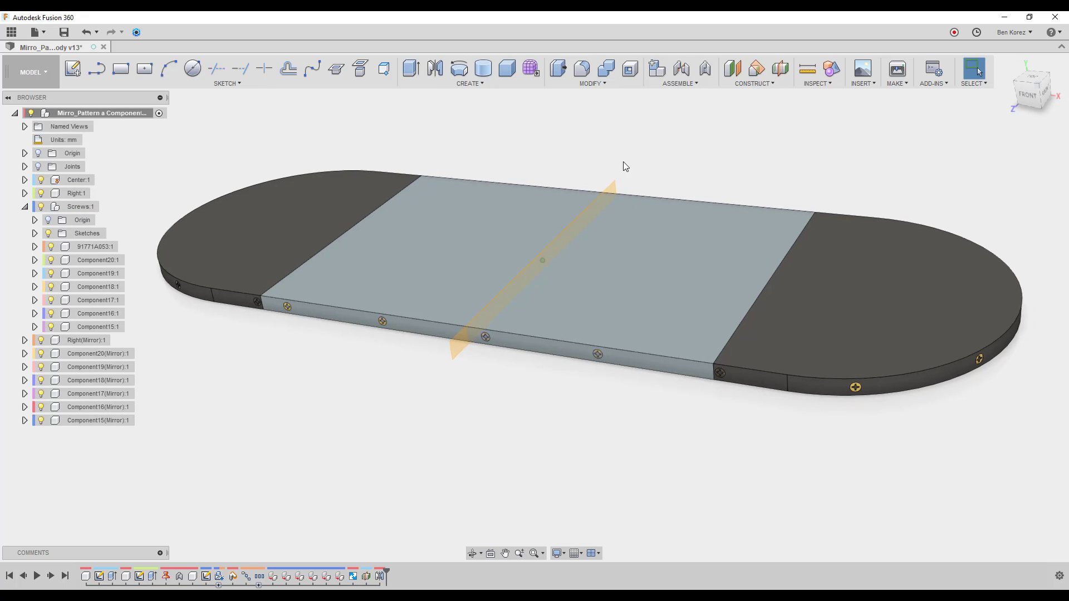
- Compare the mirrored components with the contents of the Screws component, highlight Component20(Mirror) on the model, and clear the selection
shift+middle_drag(623, 162, 489, 177)
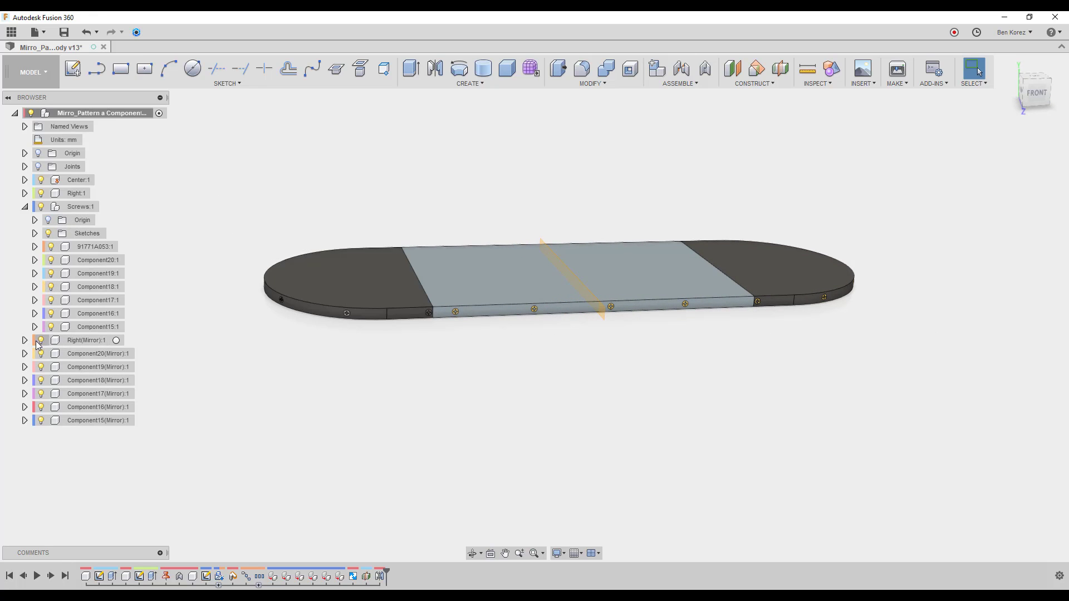
click(25, 206)
click(25, 206)
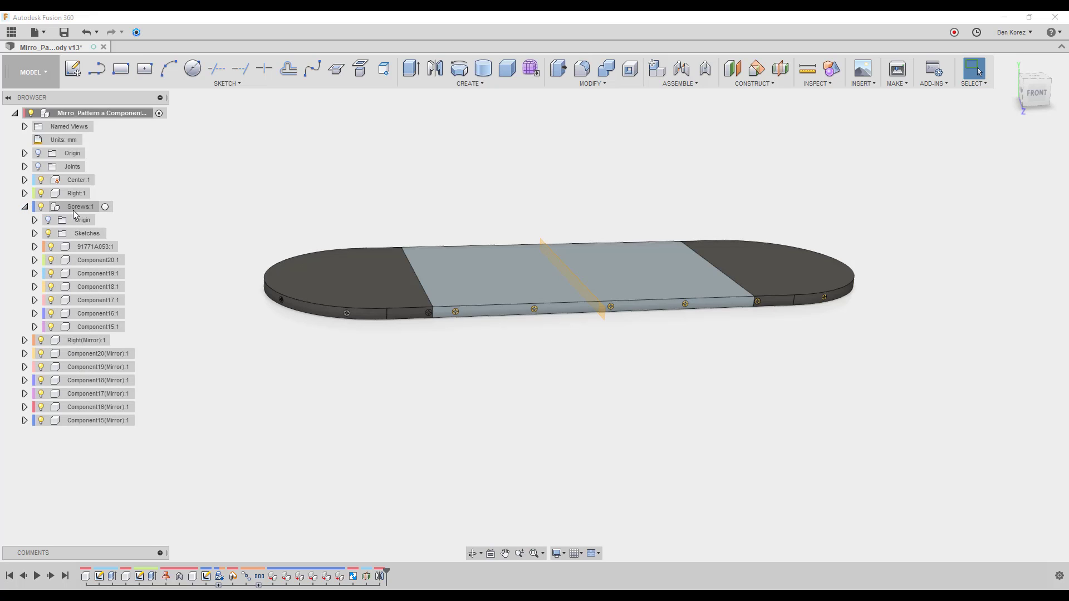
click(24, 207)
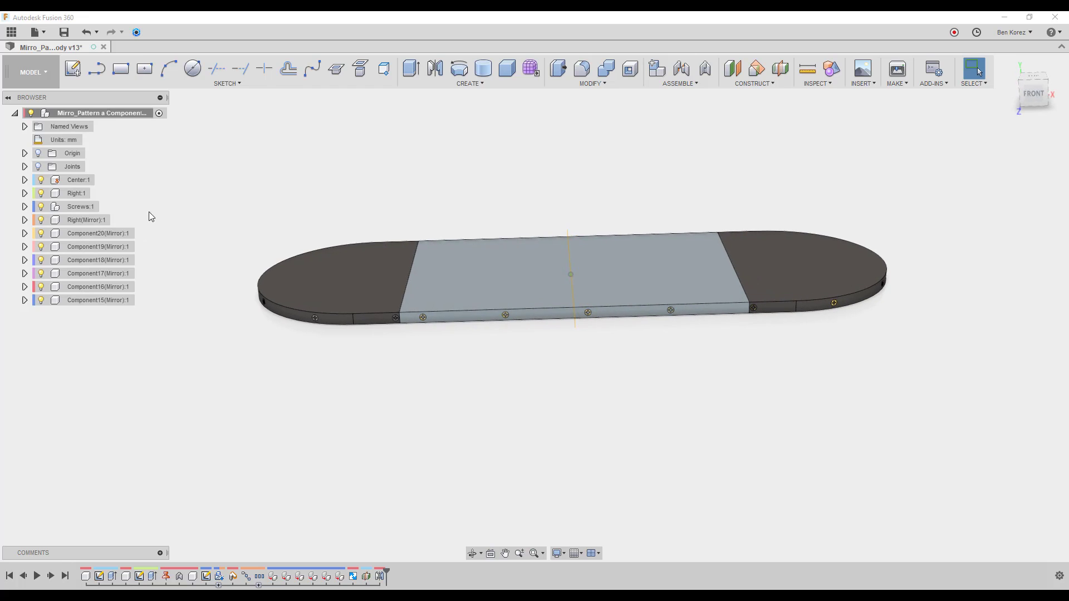
click(25, 220)
click(24, 220)
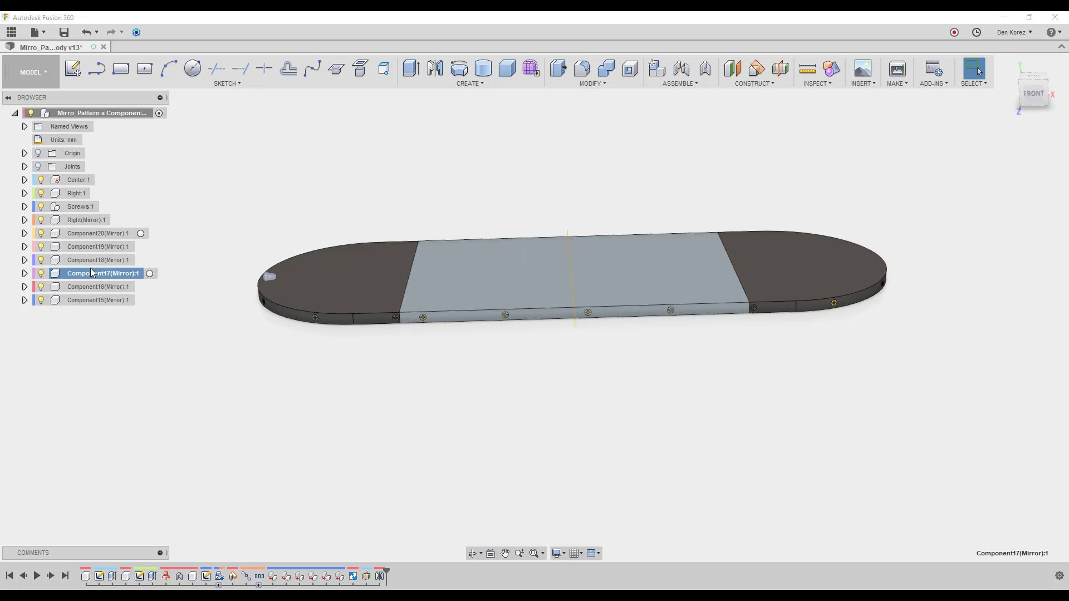
click(84, 233)
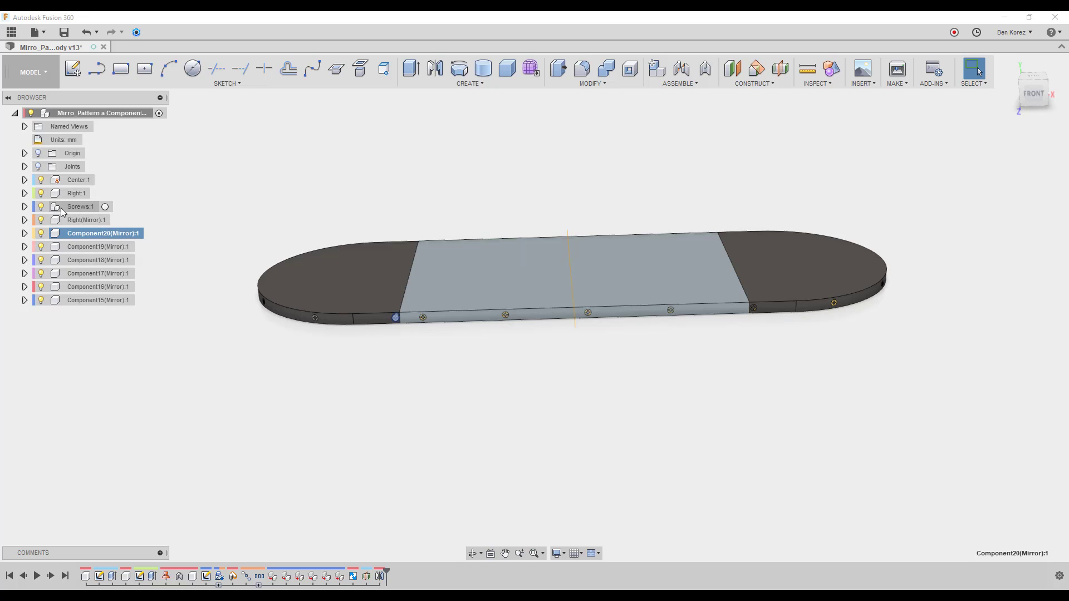
click(24, 206)
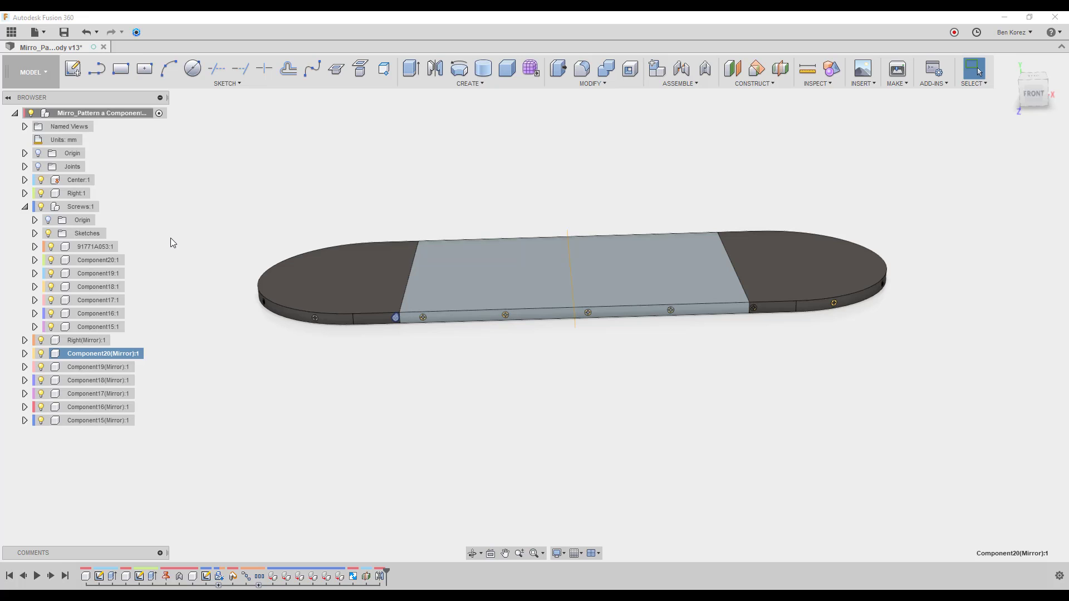
click(24, 207)
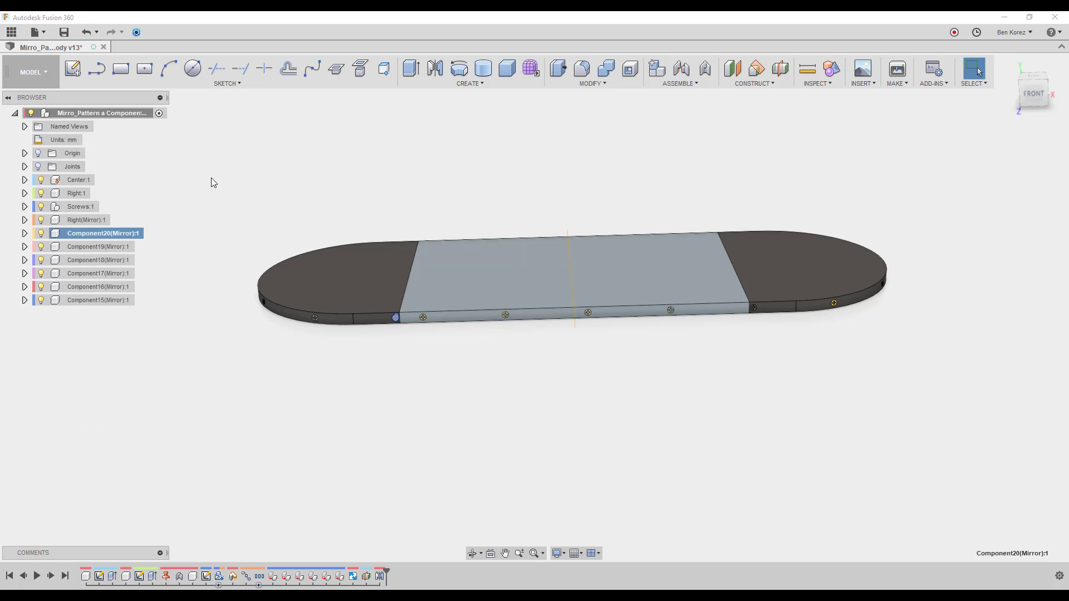
click(273, 166)
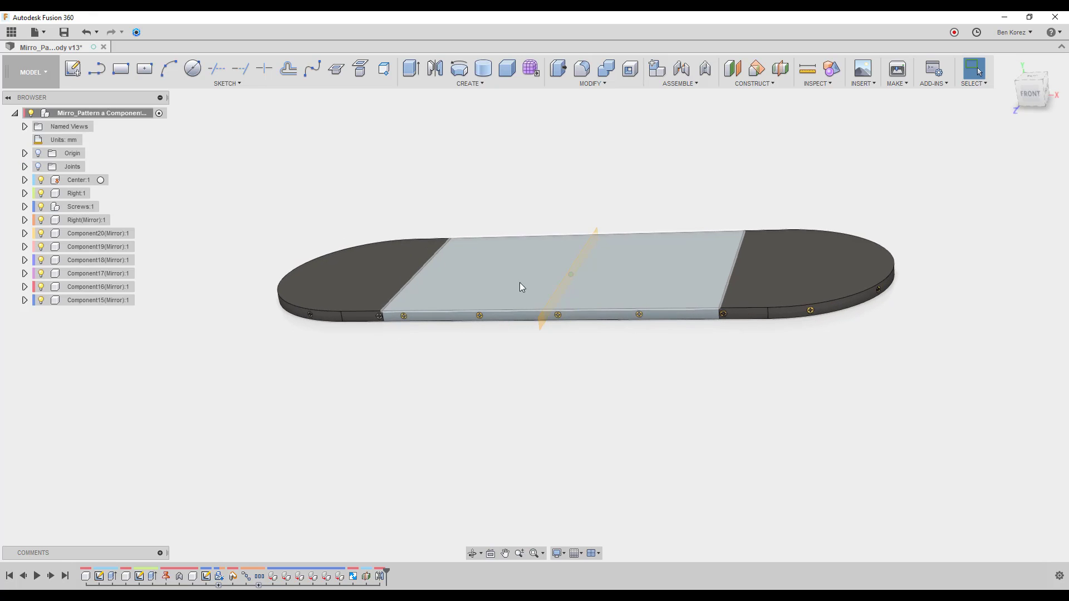
- Hide the construction midplane running through the Center plate
scroll(532, 321, up, 3)
click(509, 333)
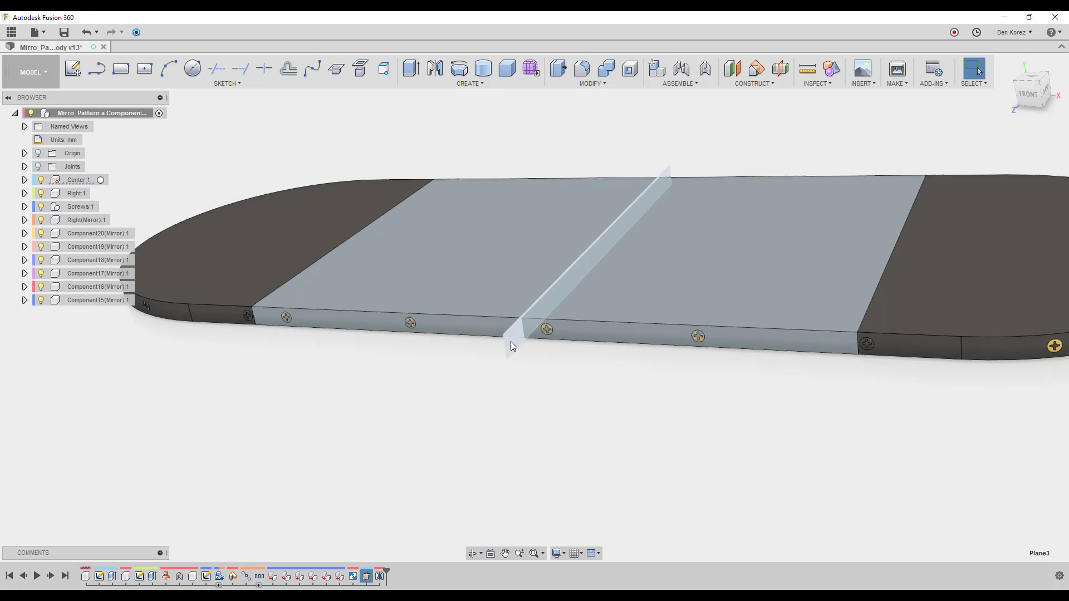
key(v)
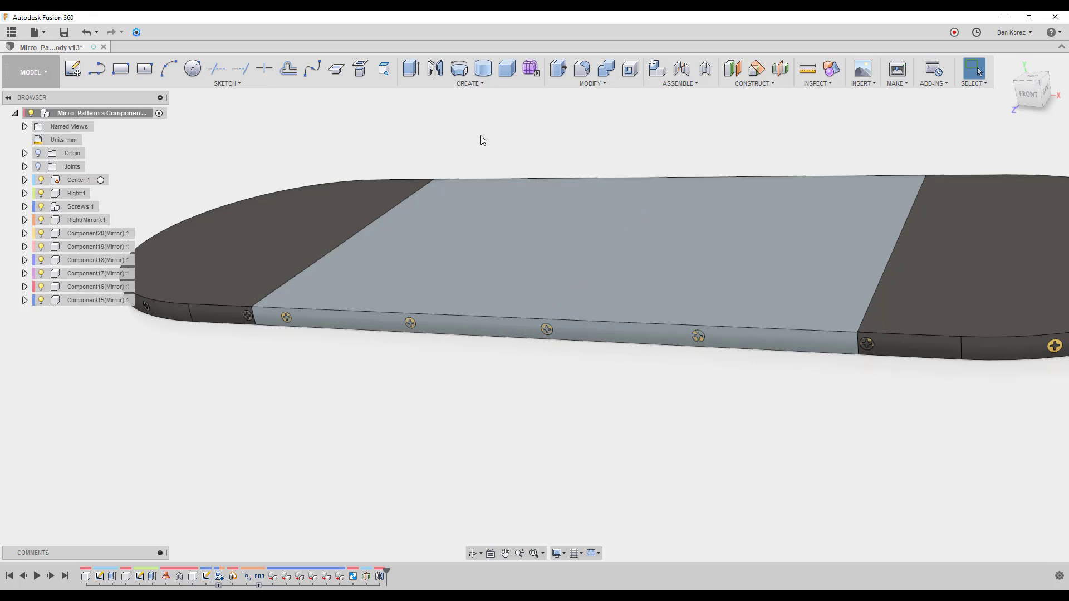